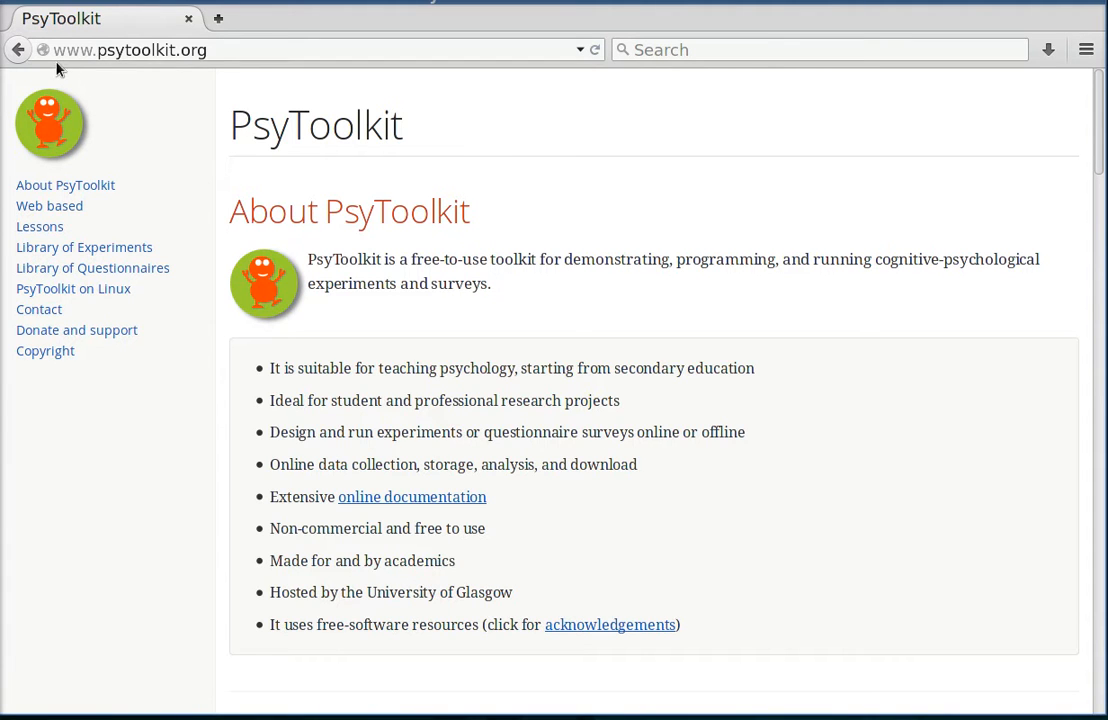
Open PsyToolkit's survey library from the Library of Questionnaires section of the site.
drag(249, 51, 50, 52)
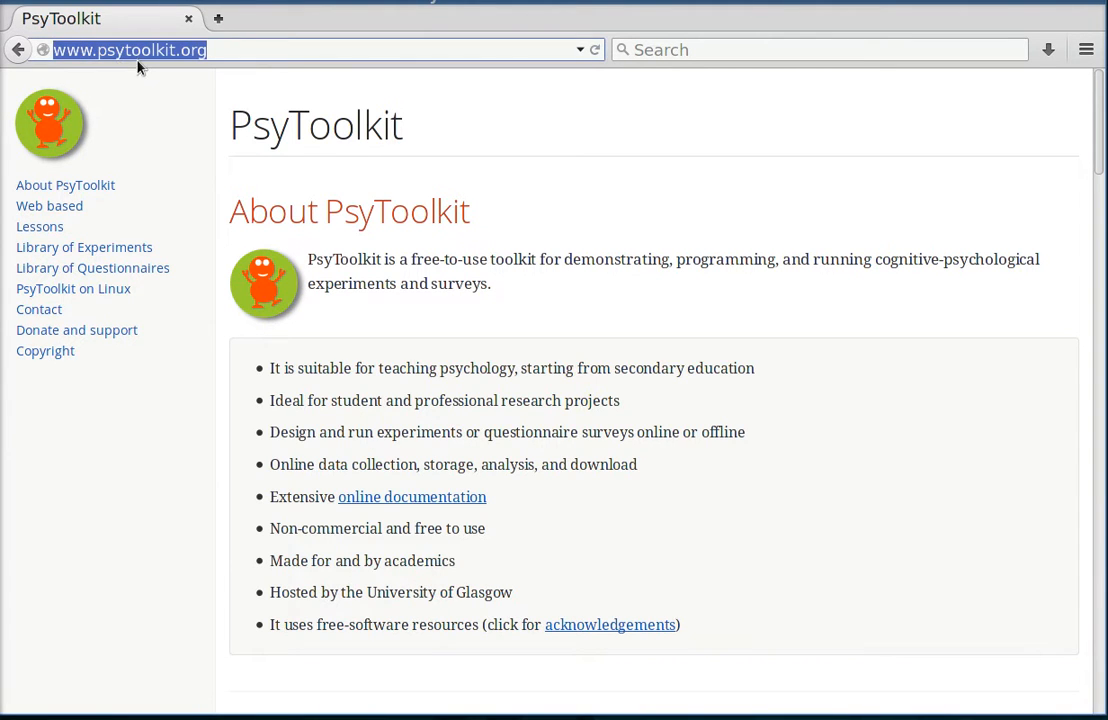
click(180, 157)
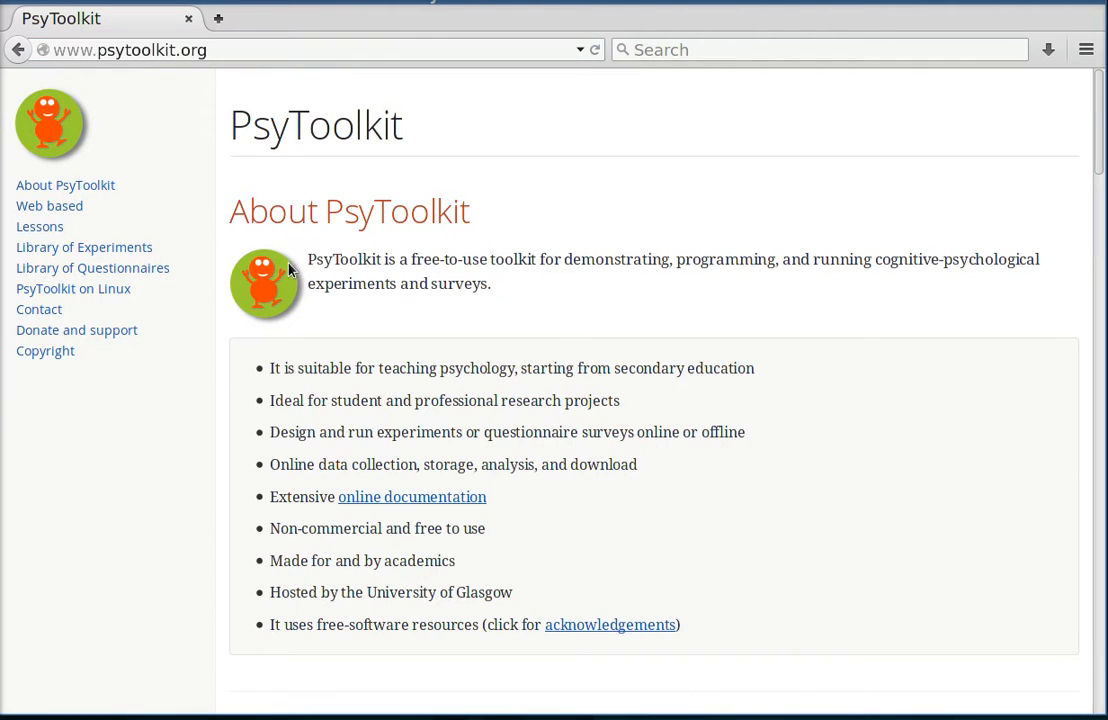
click(113, 271)
click(340, 138)
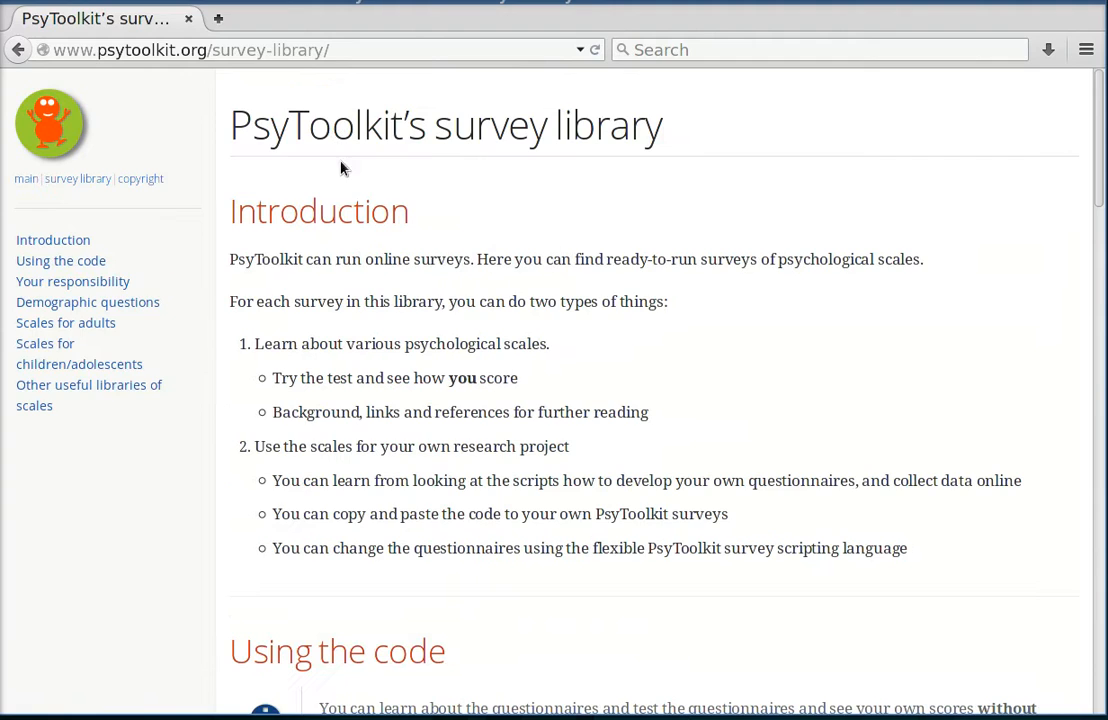
Open the Edinburgh Handedness Inventory (short form) from the survey library's scales for adults.
click(70, 323)
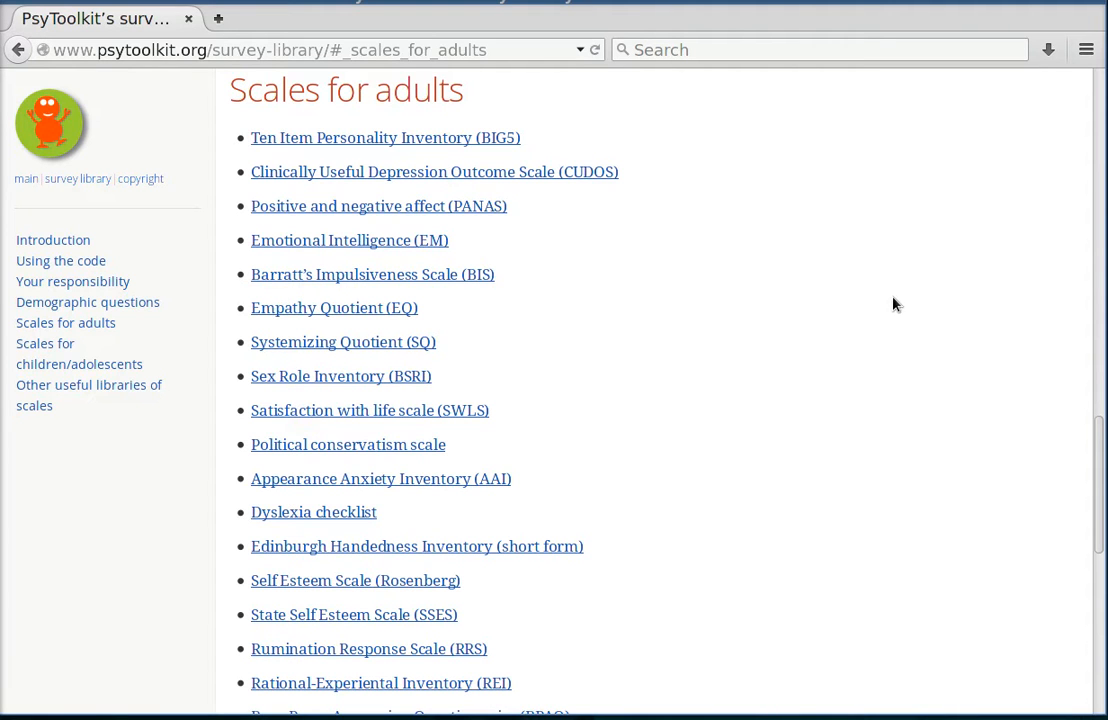
scroll(802, 380, down, 1)
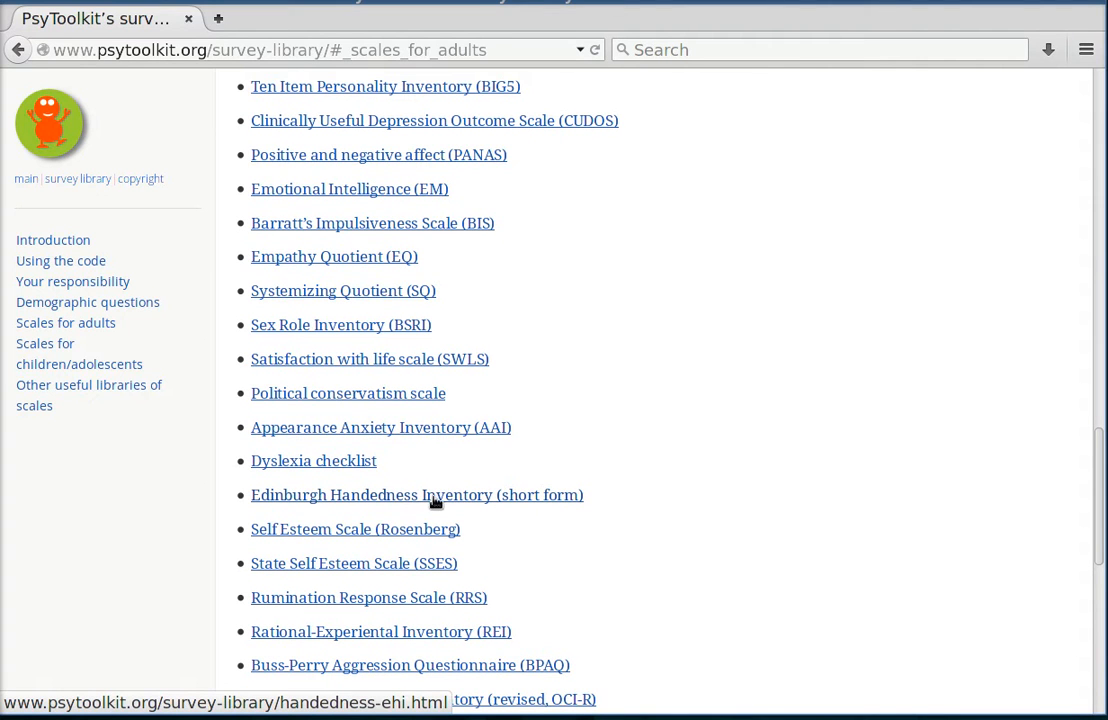
click(437, 496)
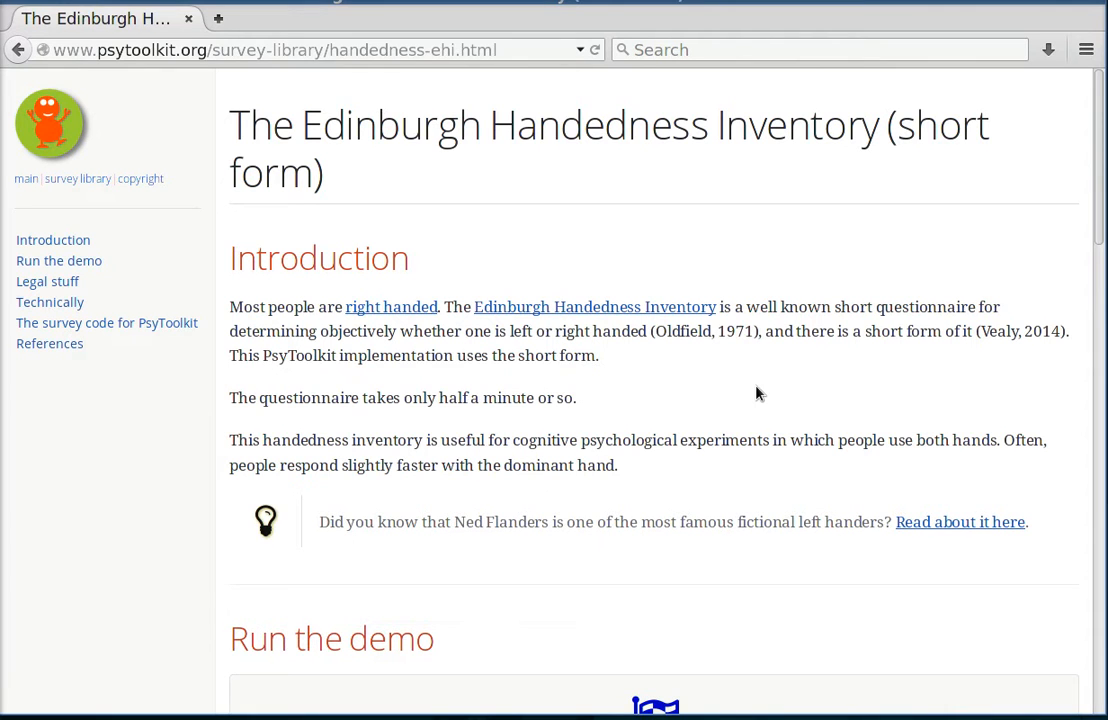
Run the handedness survey demo, accept the conditions of the study and start the survey.
scroll(785, 385, down, 4)
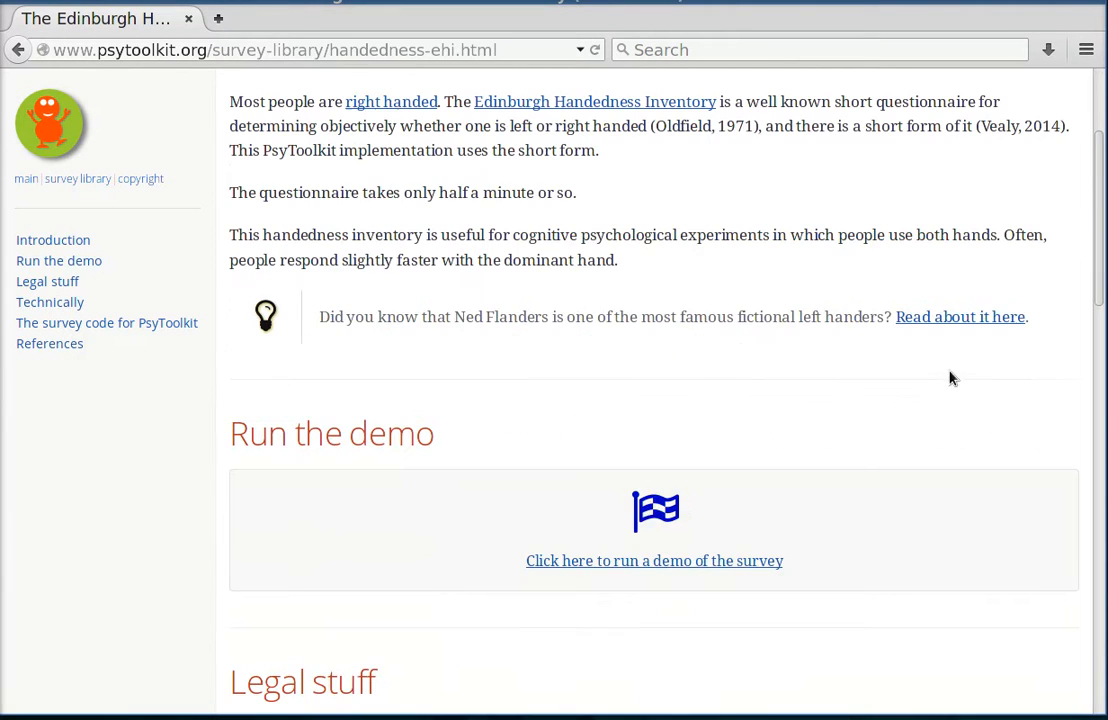
click(731, 562)
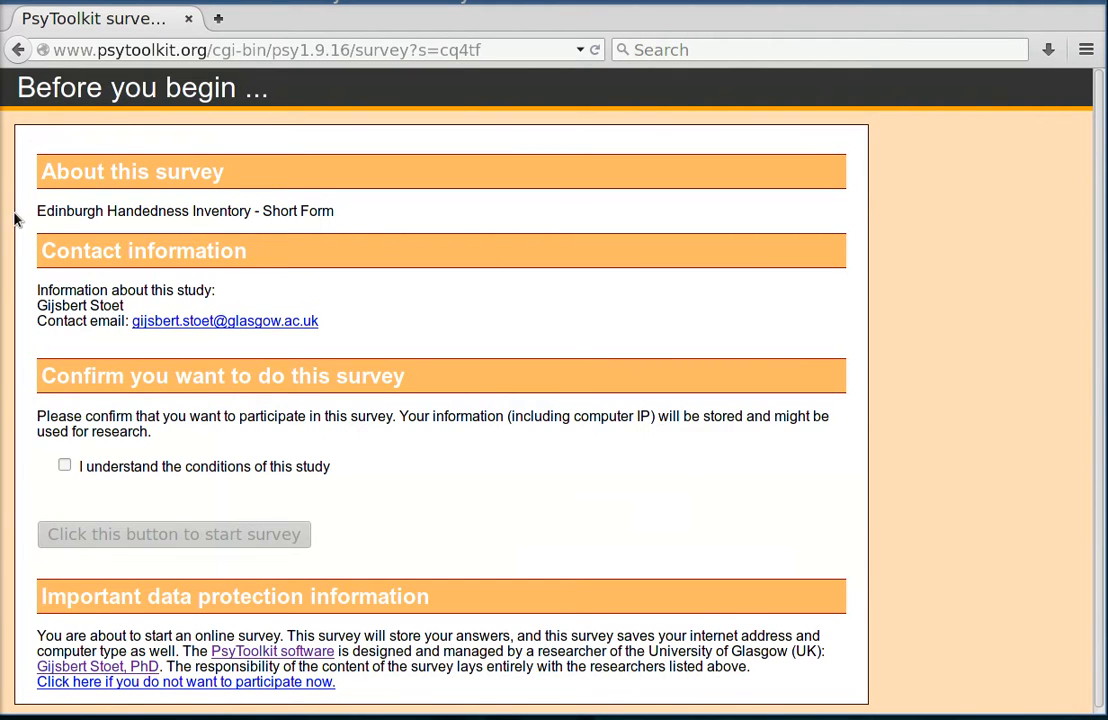
click(64, 465)
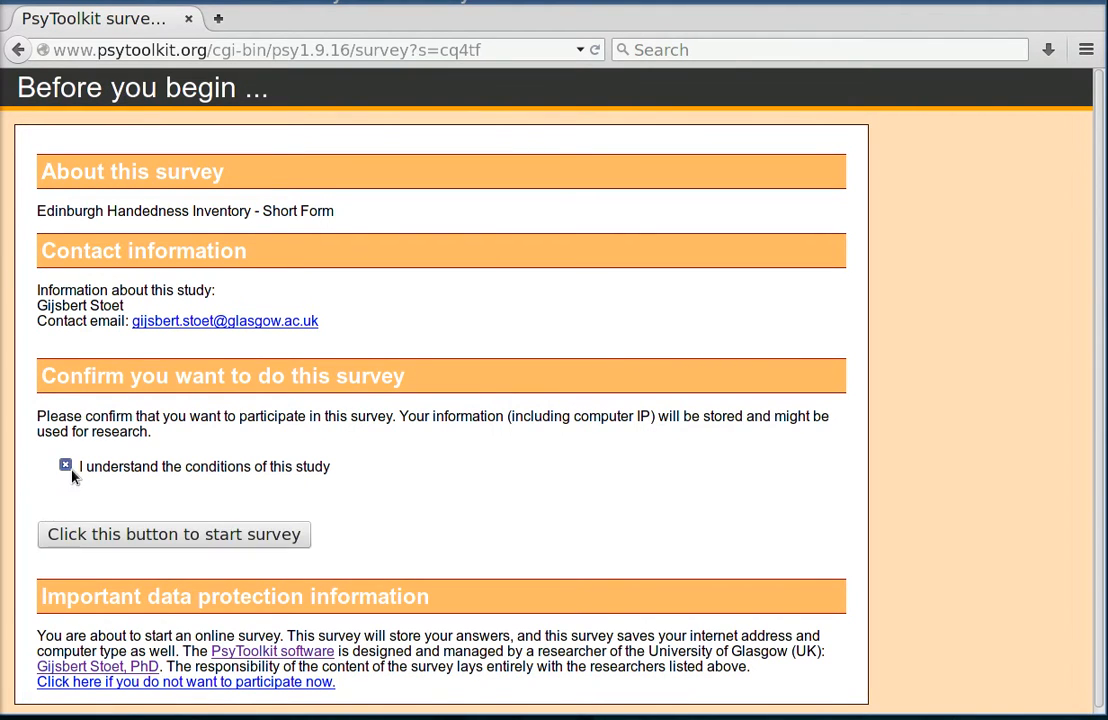
click(249, 541)
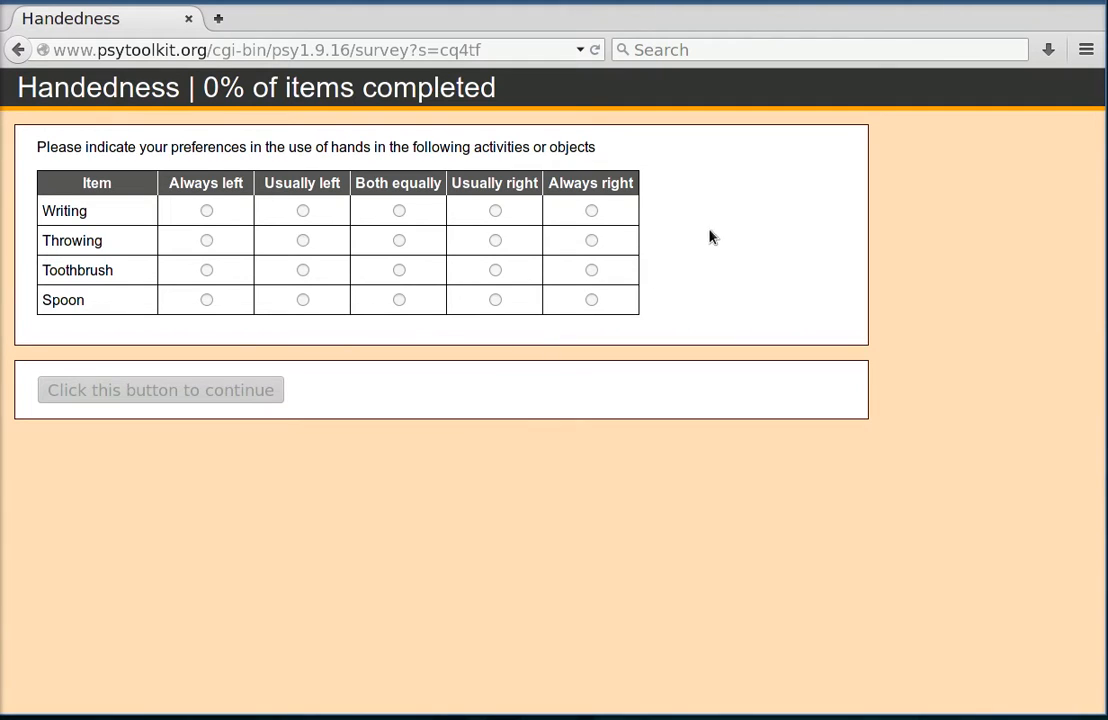
Answer "Always right" for Writing, Throwing, Toothbrush and Spoon, and continue to the score page.
drag(6, 150, 633, 148)
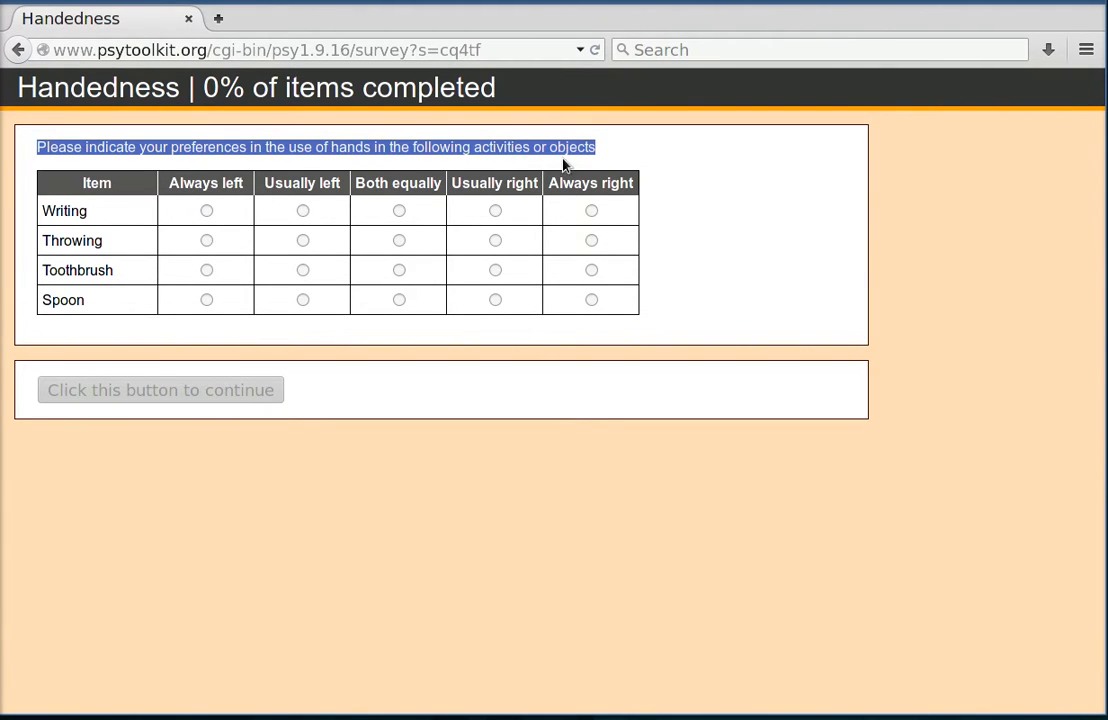
click(706, 172)
click(591, 211)
click(591, 240)
click(591, 270)
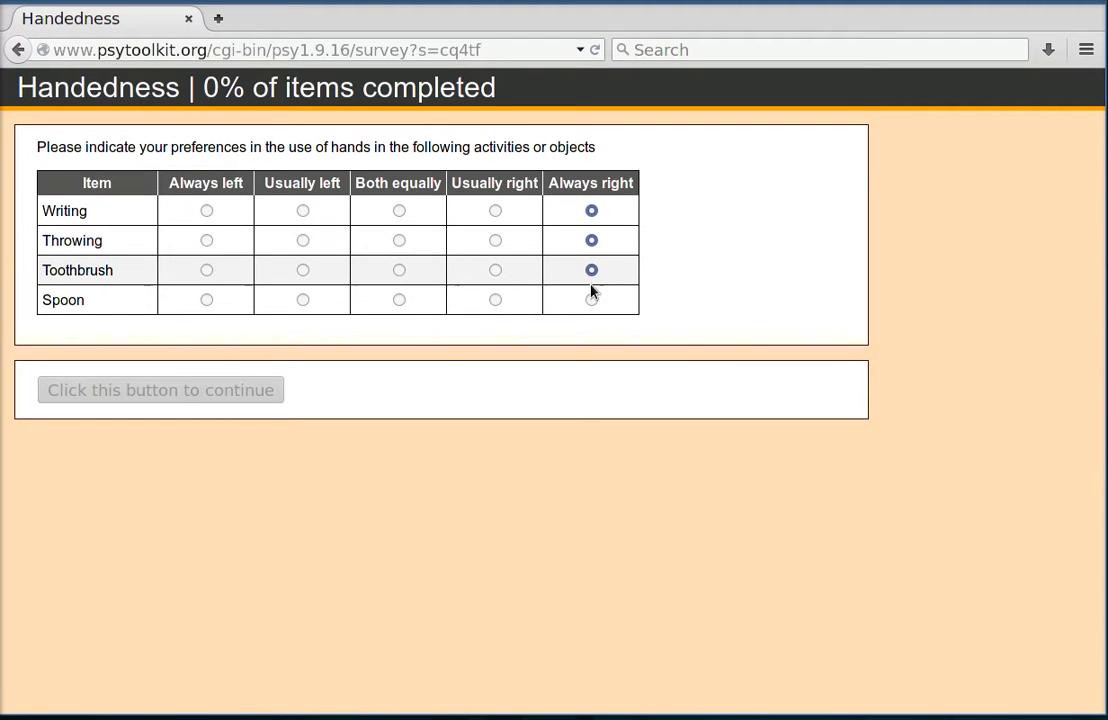
click(591, 300)
click(203, 397)
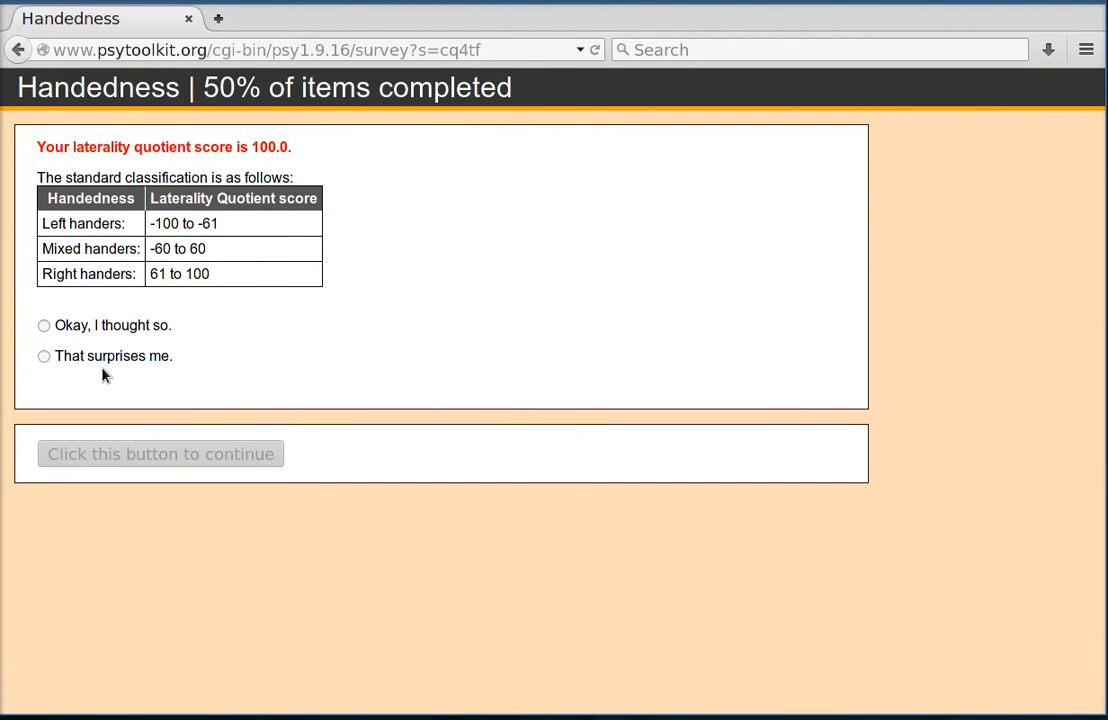
Return to the Edinburgh Handedness Inventory page and copy its complete survey code for PsyToolkit.
click(18, 50)
click(17, 51)
click(16, 55)
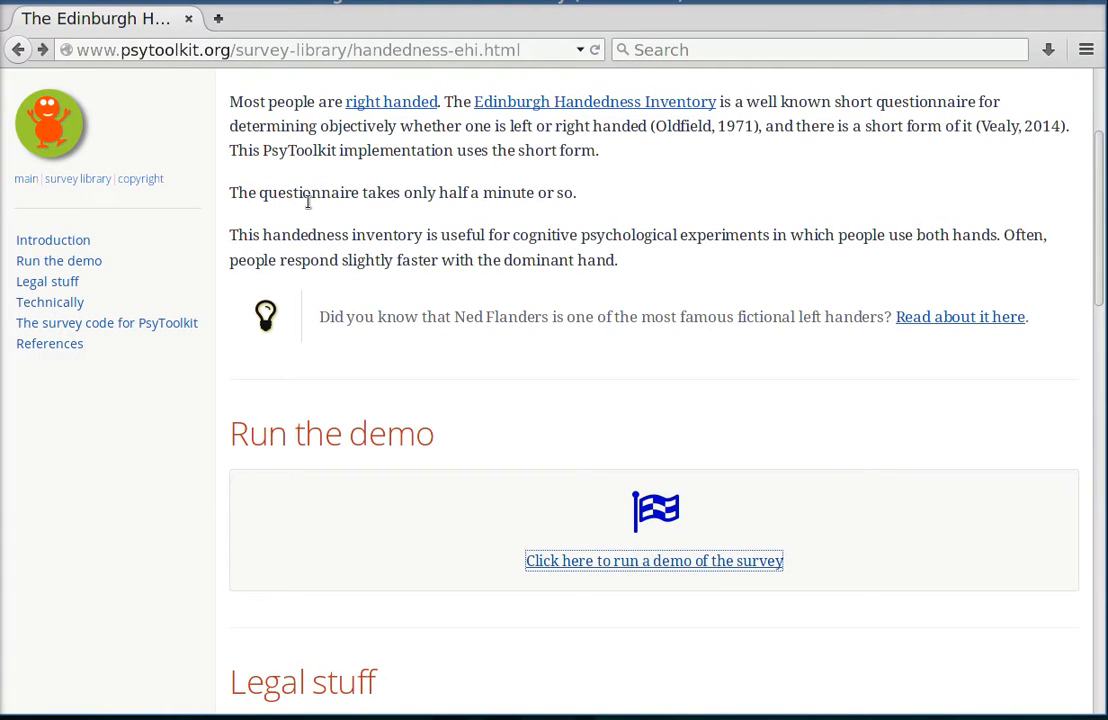
scroll(560, 303, down, 10)
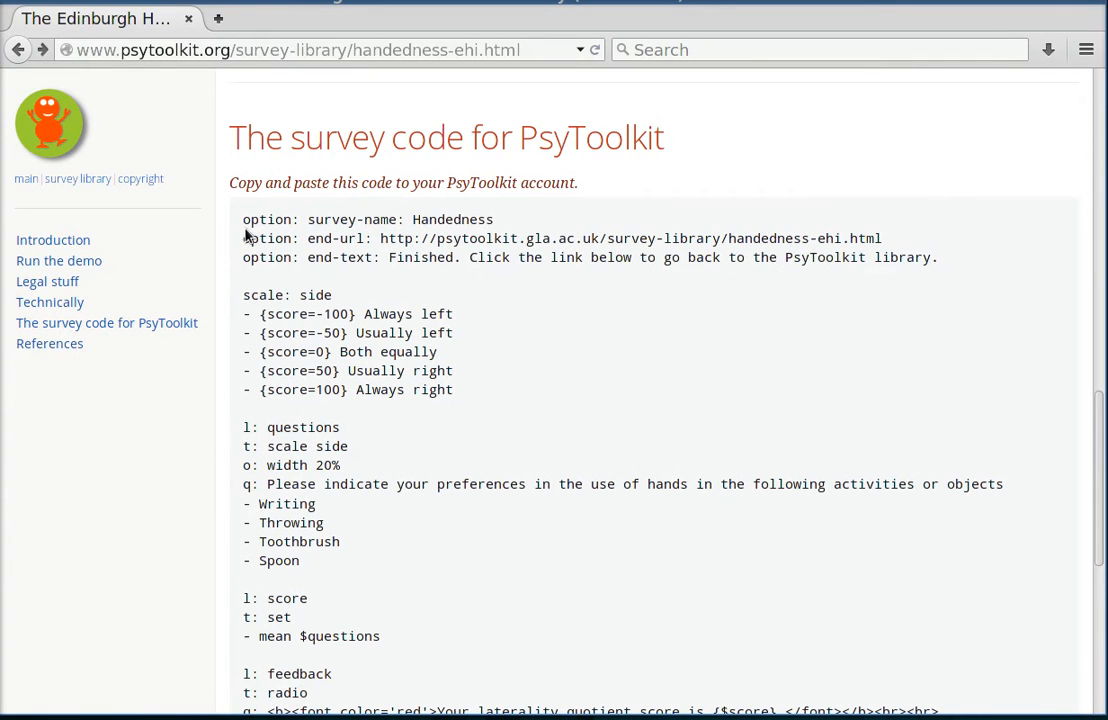
drag(243, 219, 405, 578)
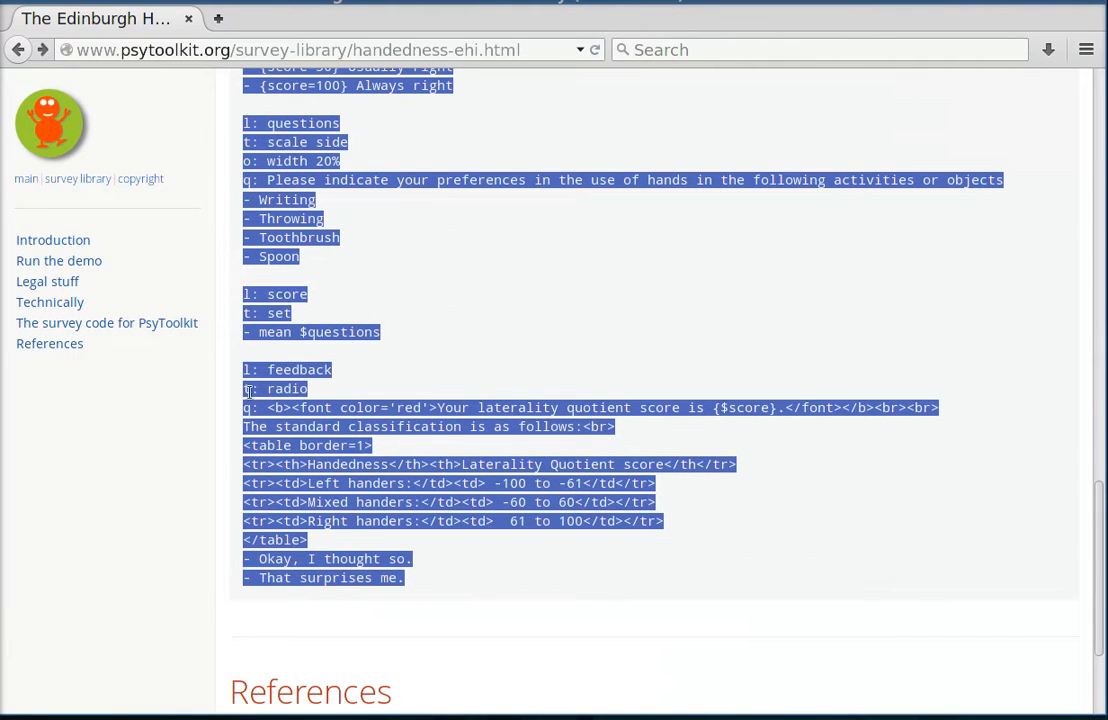
right_click(285, 390)
click(310, 414)
click(593, 368)
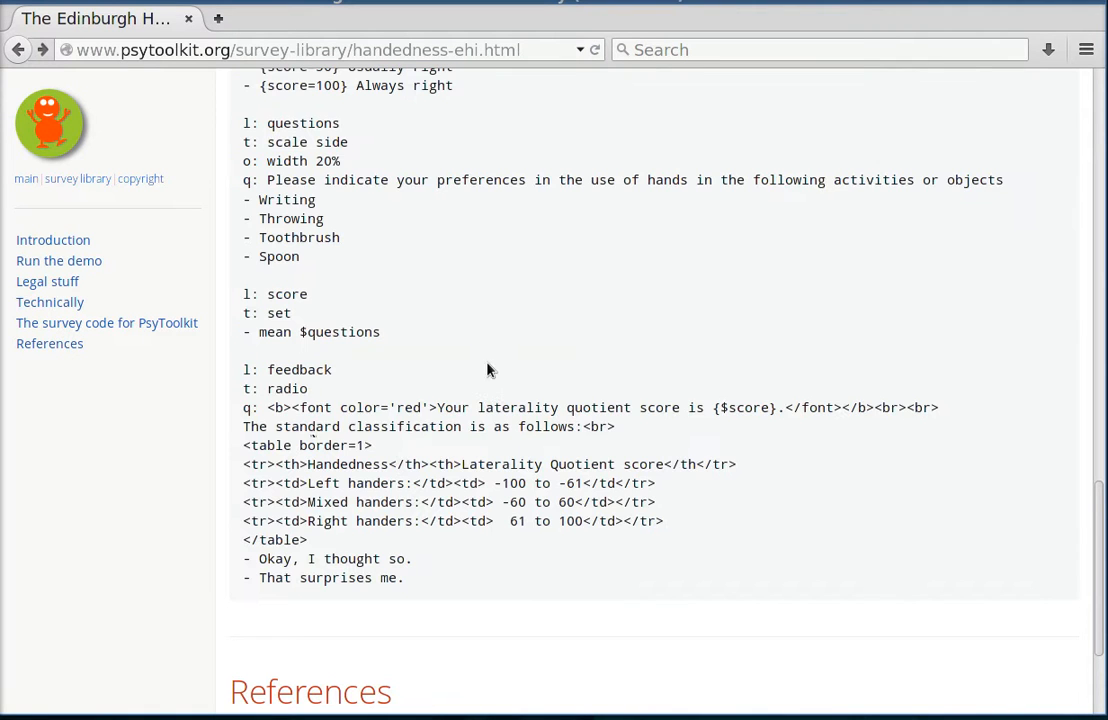
Go from the main page to the web-based PsyToolkit environment and log in with the prefilled demo account.
click(26, 180)
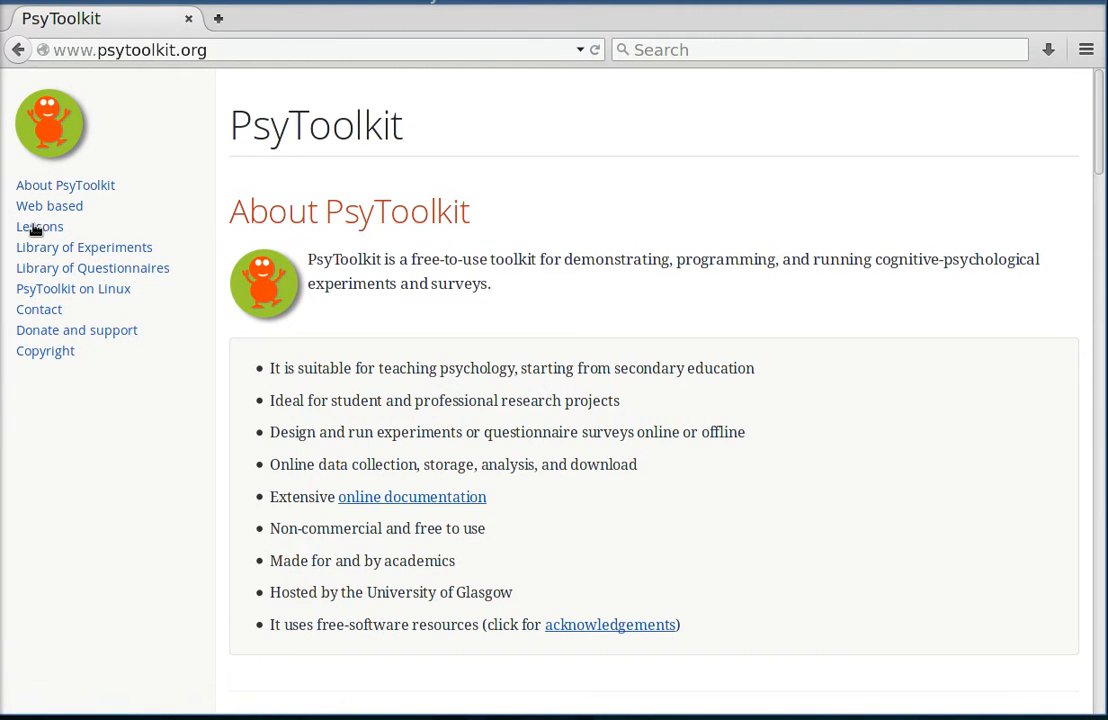
drag(210, 215, 20, 205)
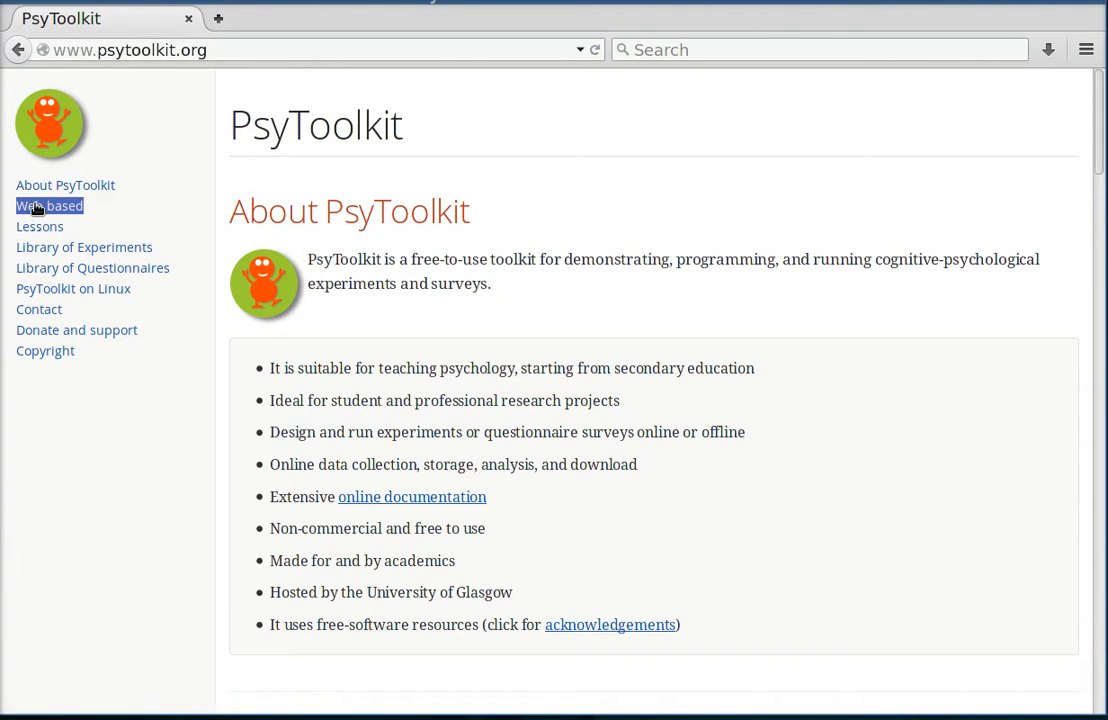
click(45, 210)
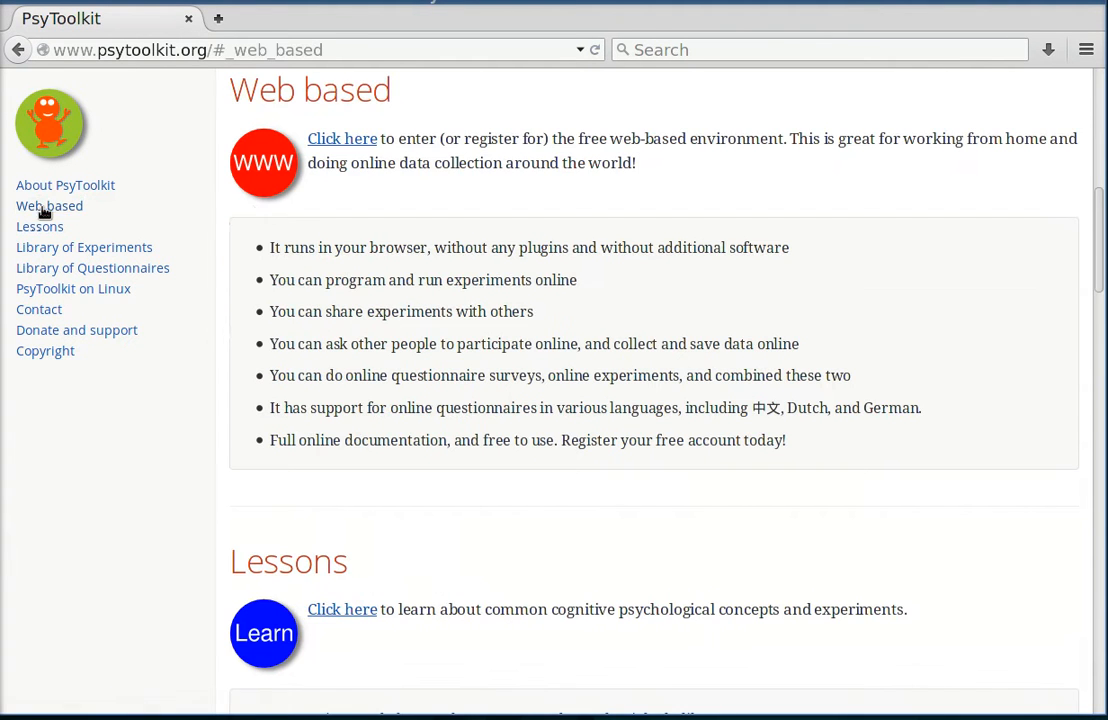
click(339, 141)
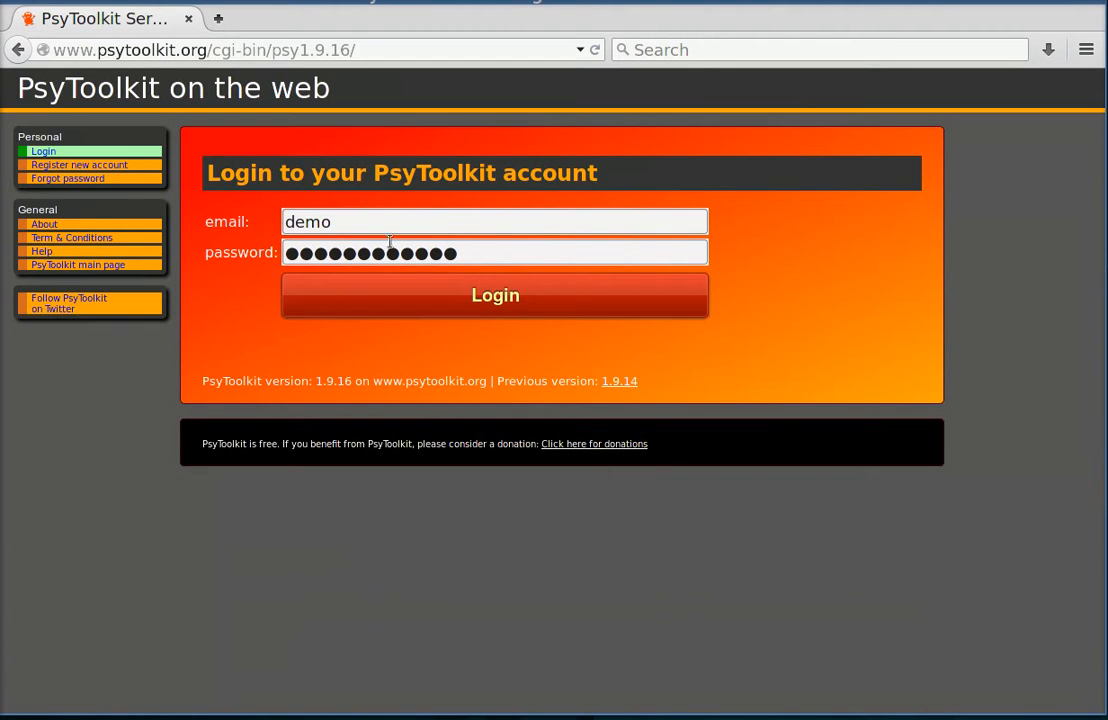
click(425, 309)
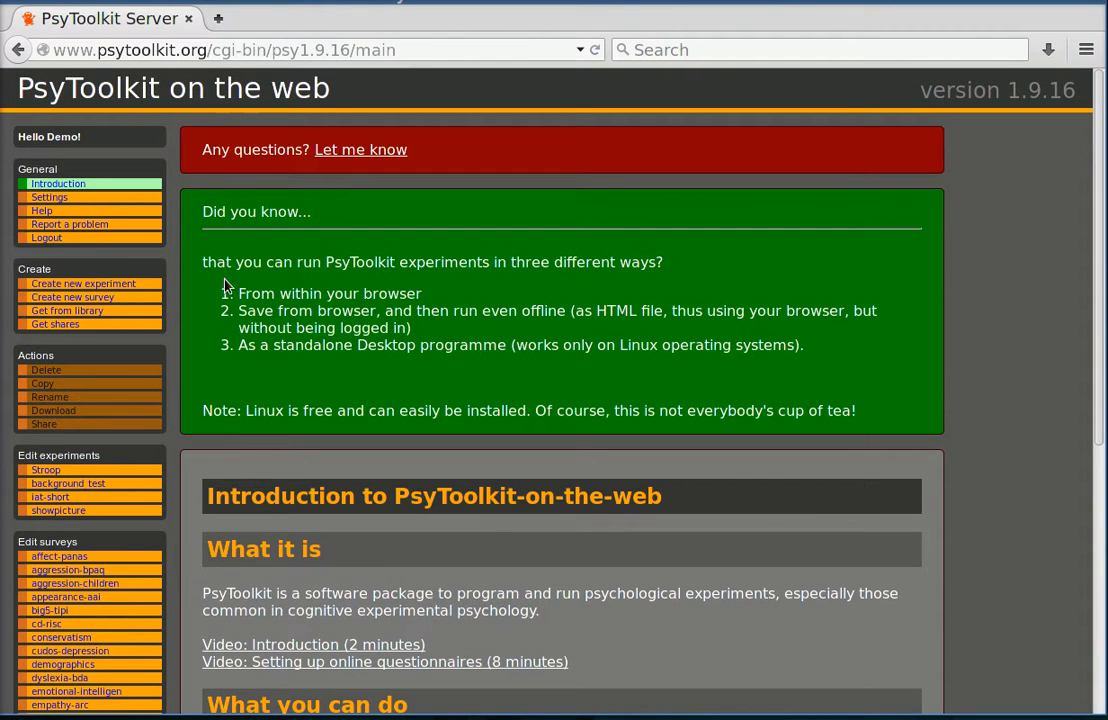
Create a completely new online survey named "mysurvey".
scroll(200, 292, down, 1)
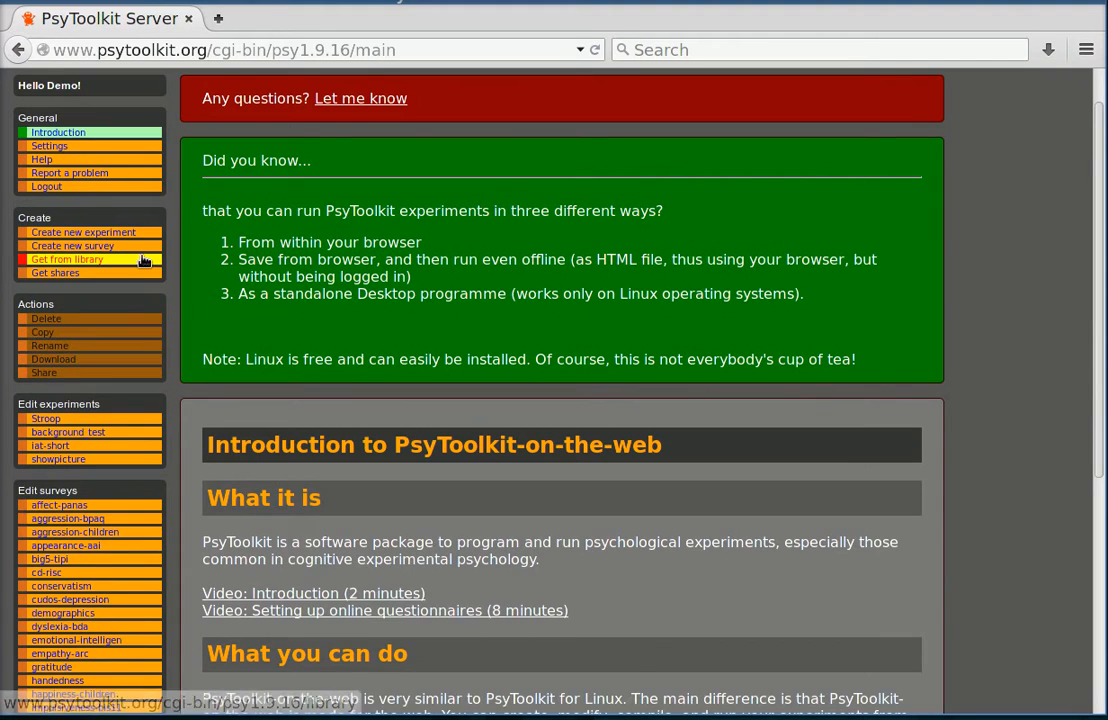
scroll(155, 260, up, 1)
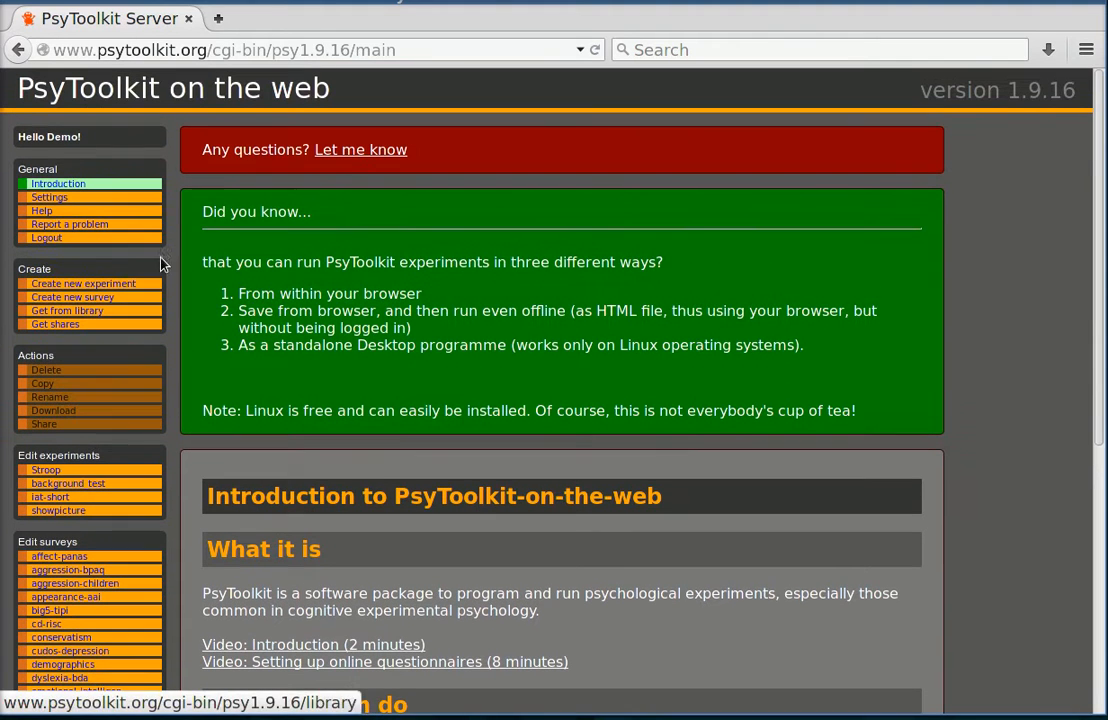
click(116, 298)
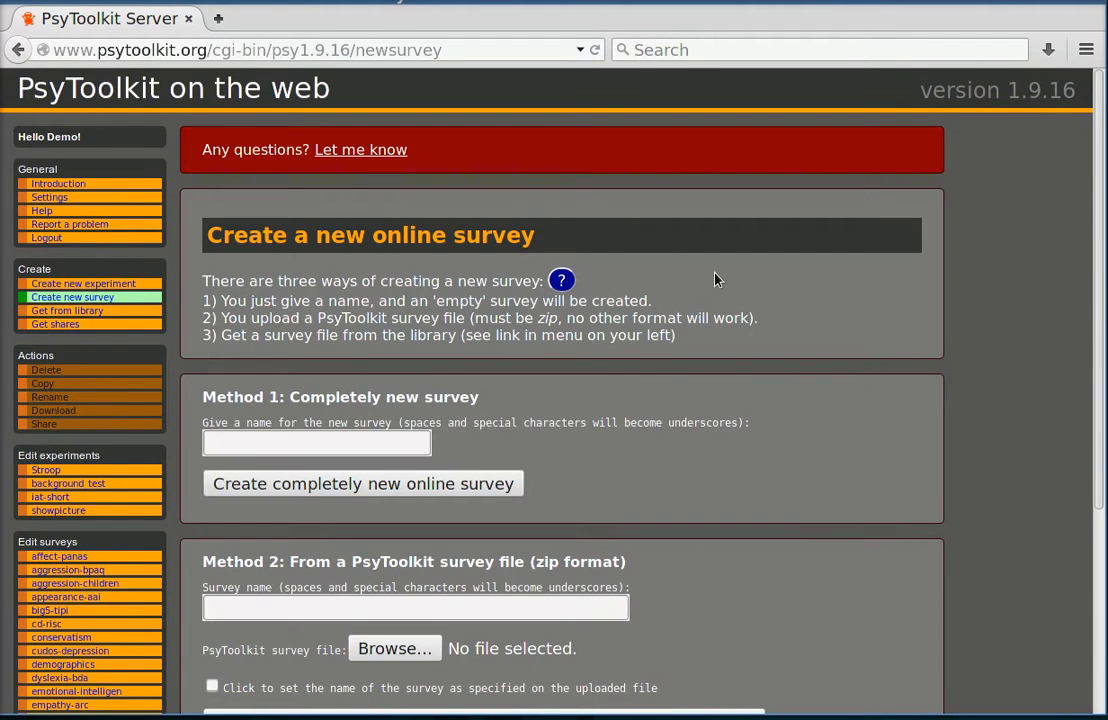
click(404, 441)
text(mysurvey)
click(317, 490)
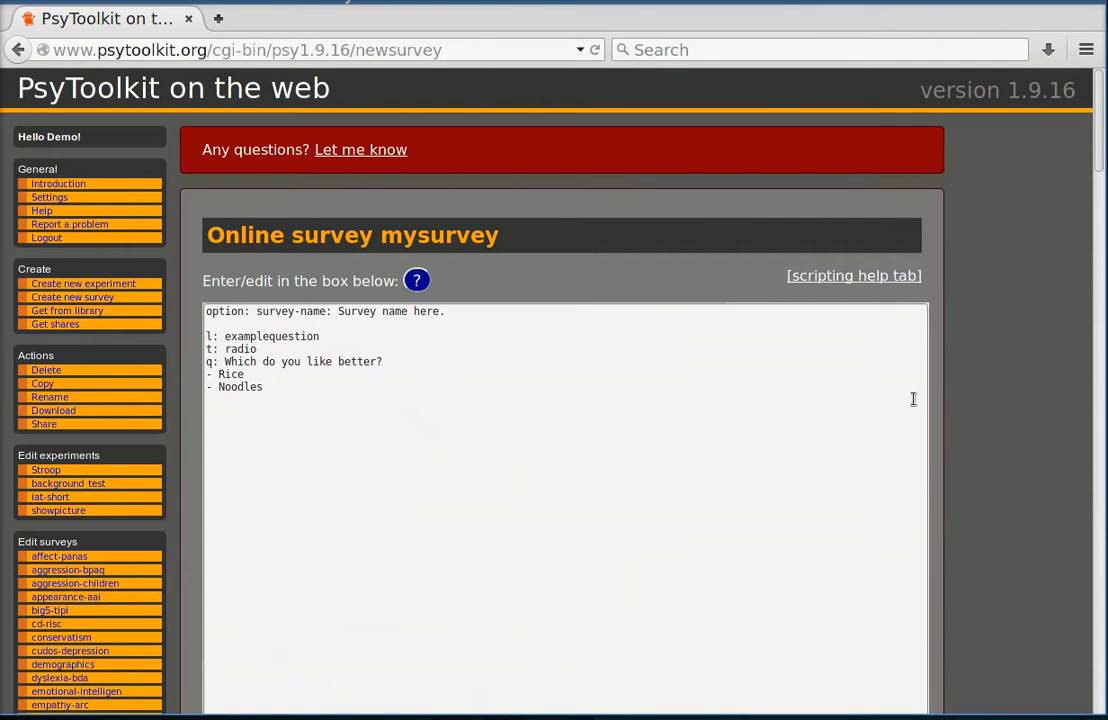
Delete the example script from the code box of mysurvey.
scroll(952, 364, down, 2)
click(362, 318)
key(BackSpace)
key(BackSpace)
key(BackSpace)
key(BackSpace)
key(BackSpace)
key(BackSpace)
key(BackSpace)
key(BackSpace)
key(BackSpace)
key(BackSpace)
key(BackSpace)
key(BackSpace)
key(BackSpace)
key(BackSpace)
key(BackSpace)
key(BackSpace)
key(BackSpace)
key(BackSpace)
key(BackSpace)
key(BackSpace)
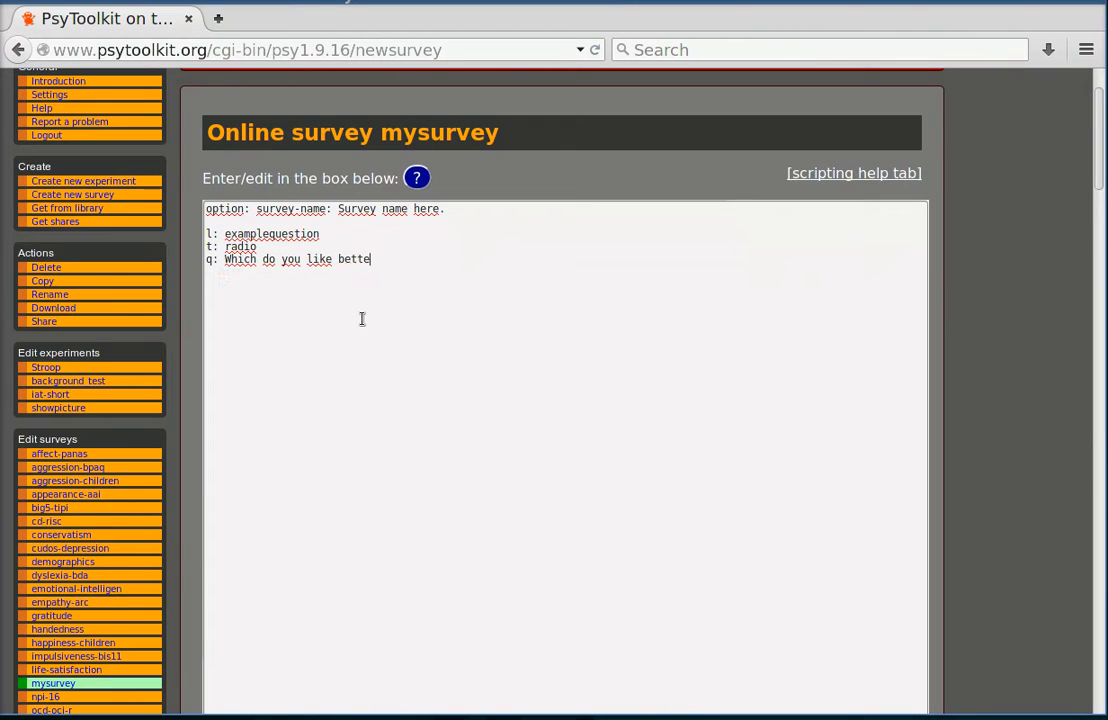
key(BackSpace)
key(BackSpace)
key(BackSpace)
key(BackSpace)
key(BackSpace)
key(BackSpace)
key(BackSpace)
key(BackSpace)
key(BackSpace)
key(BackSpace)
key(BackSpace)
key(BackSpace)
key(BackSpace)
key(BackSpace)
key(BackSpace)
key(BackSpace)
key(BackSpace)
key(BackSpace)
key(BackSpace)
key(BackSpace)
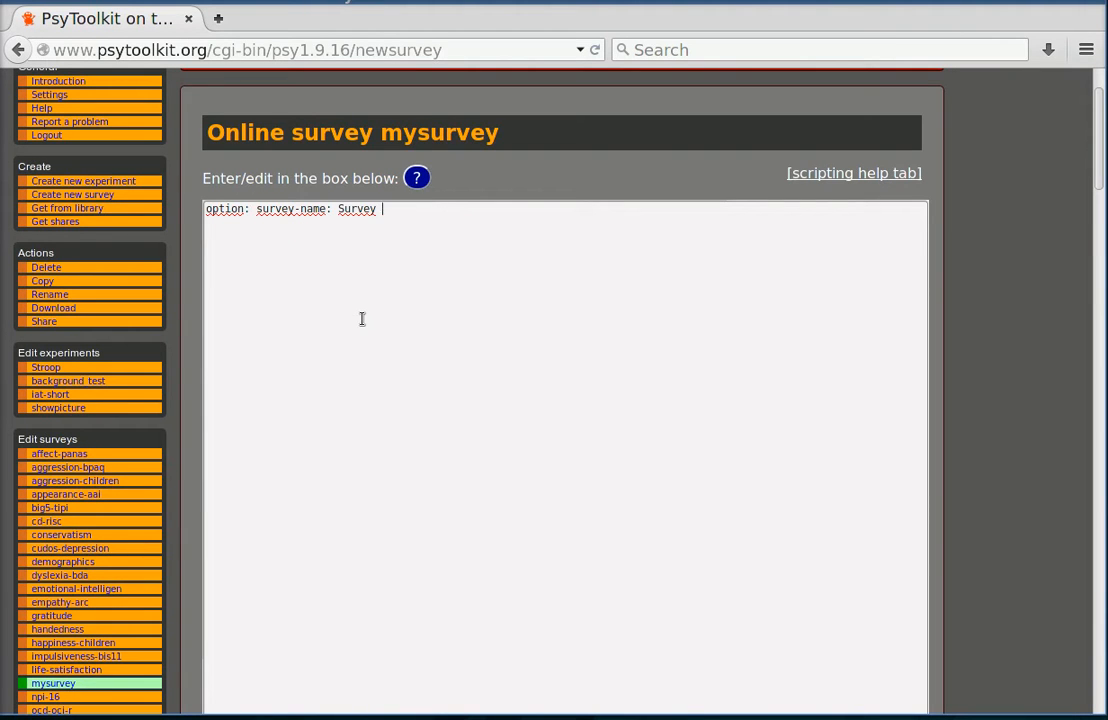
Paste the copied handedness survey code into the empty code box and save the survey.
right_click(216, 222)
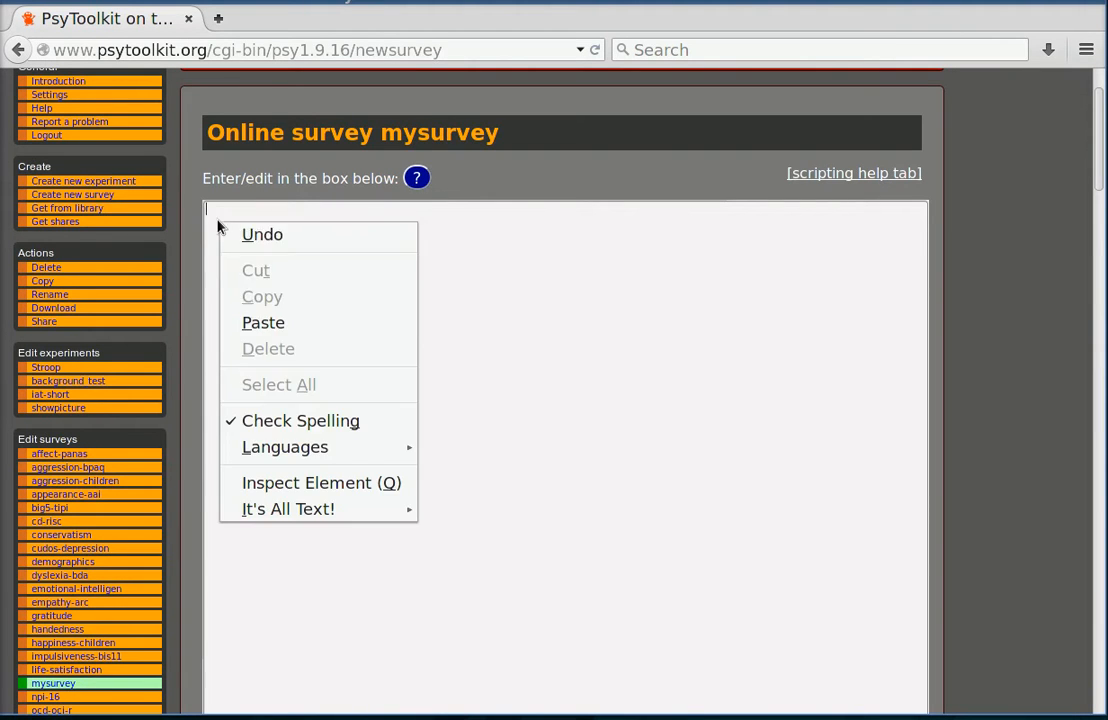
click(259, 324)
scroll(408, 690, down, 4)
click(352, 632)
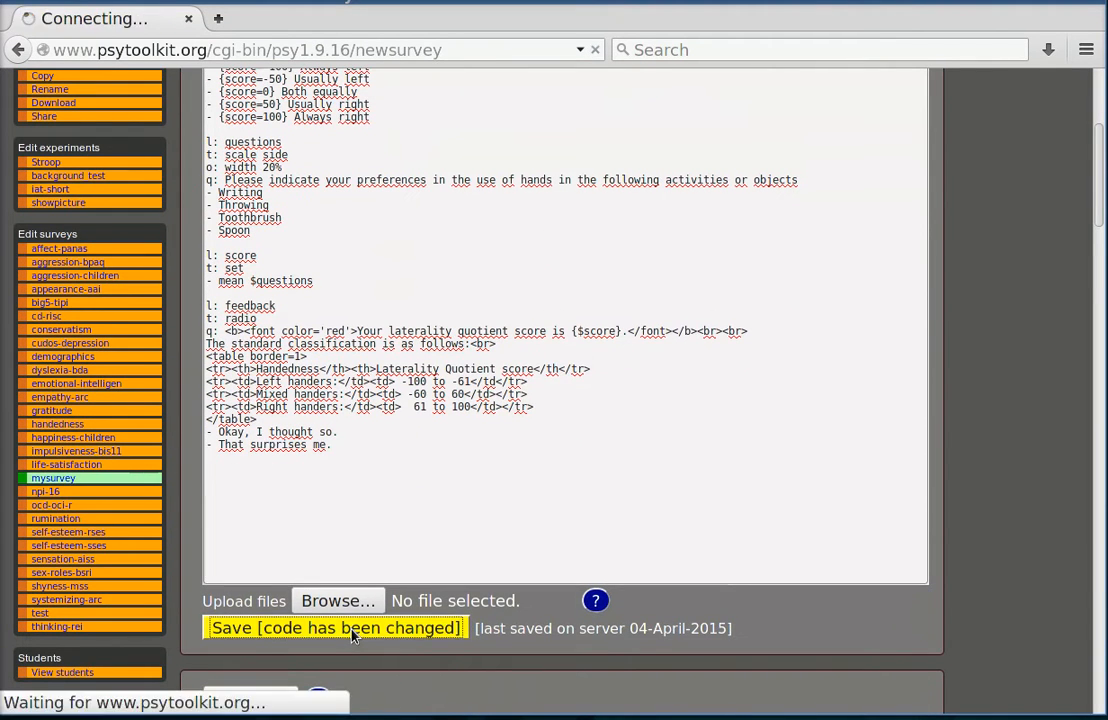
Set the survey color scheme to Blue in the survey intro screen and special options.
scroll(788, 460, down, 3)
scroll(788, 460, down, 1)
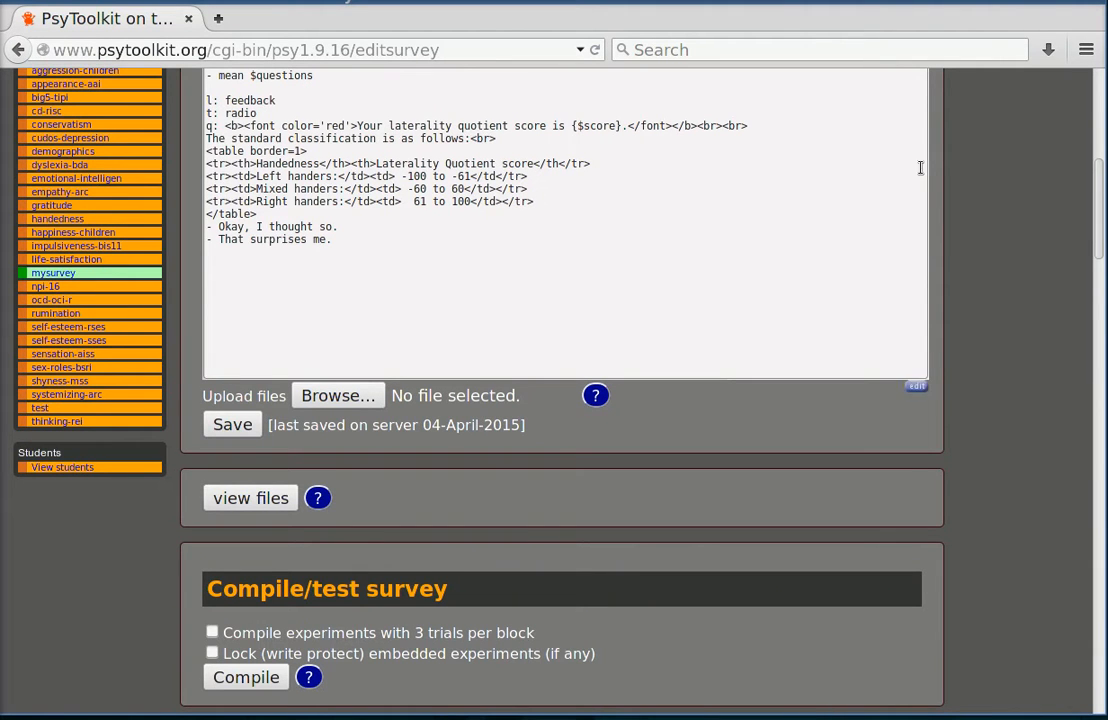
scroll(1010, 192, down, 8)
scroll(950, 210, down, 3)
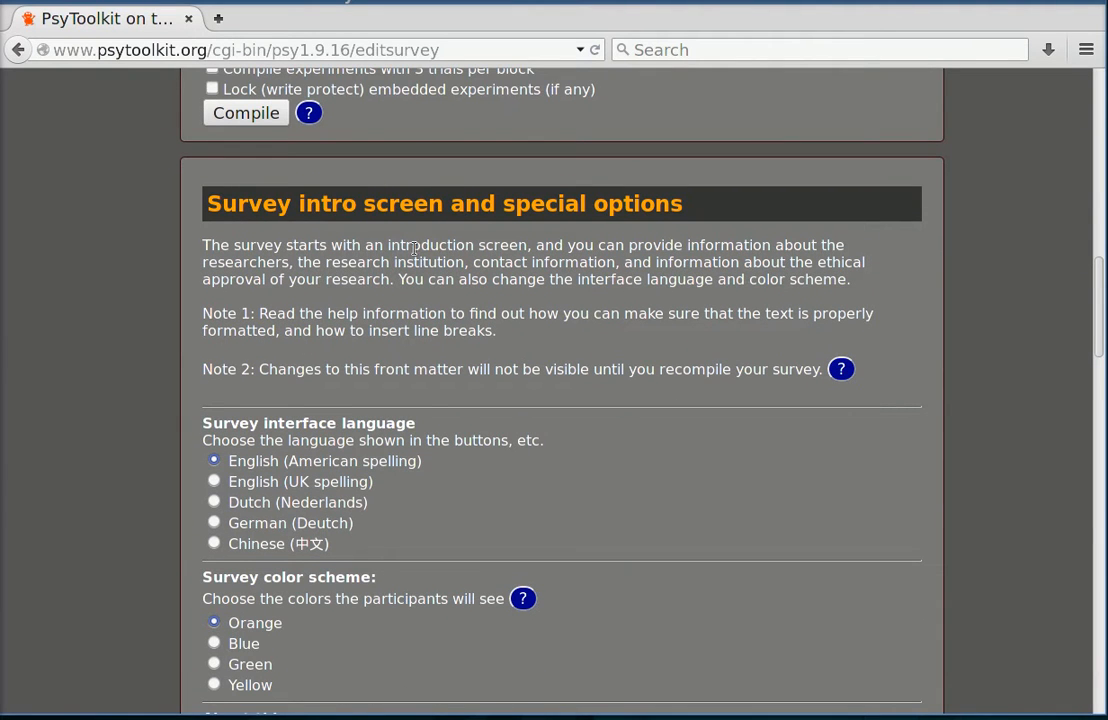
drag(192, 206, 707, 212)
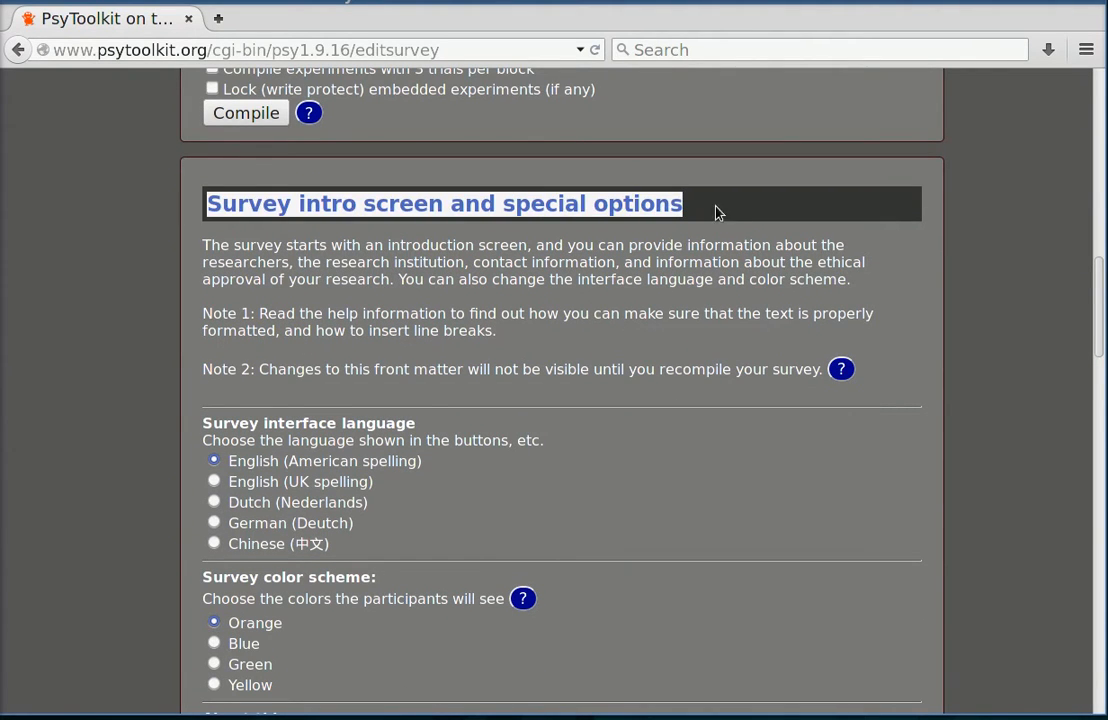
scroll(912, 296, down, 3)
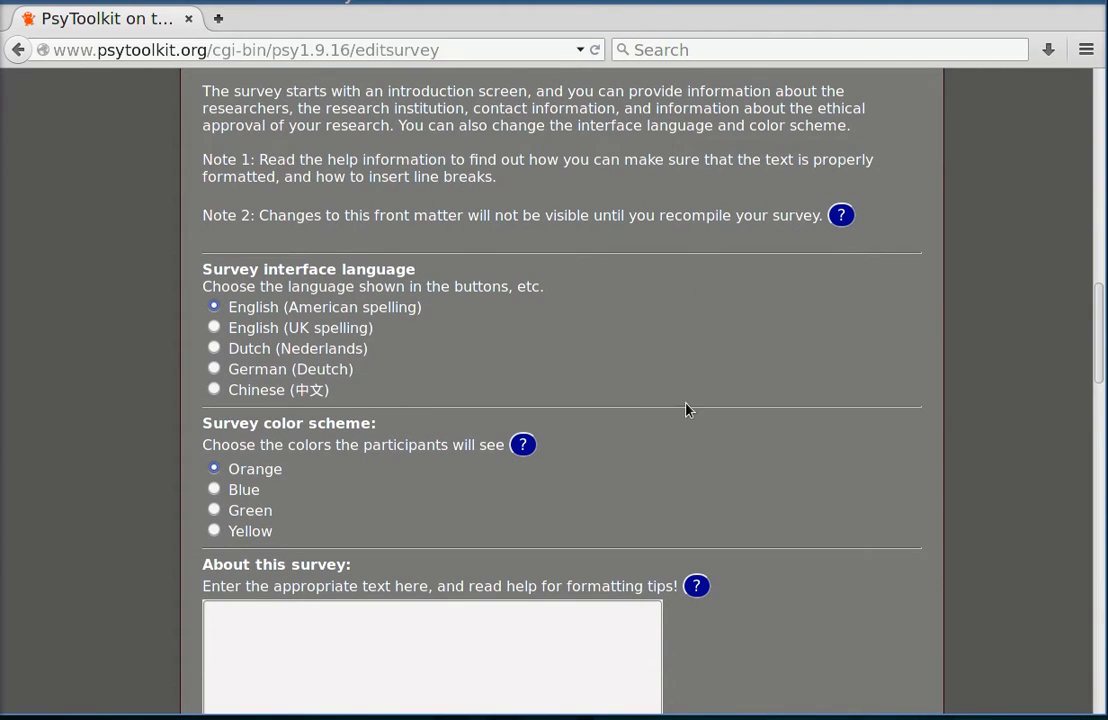
click(224, 498)
Enter "Welcome to my survey" as the About this survey text and save the survey intro screen changes.
scroll(875, 467, down, 4)
click(455, 430)
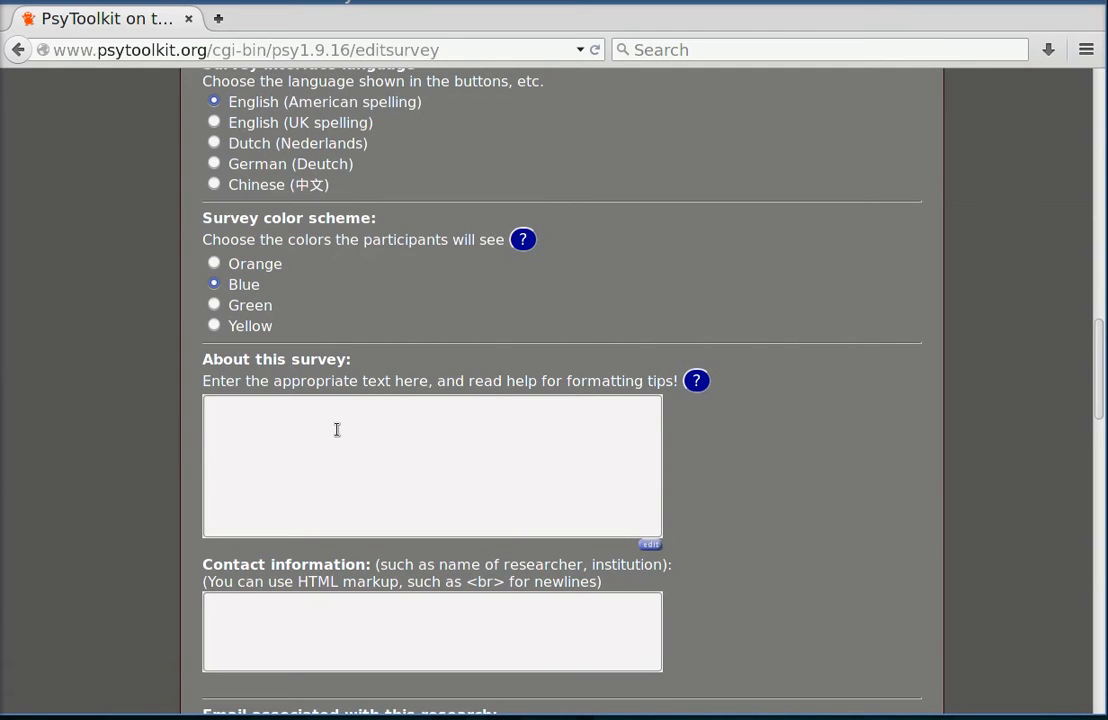
text(Welcome to my survey)
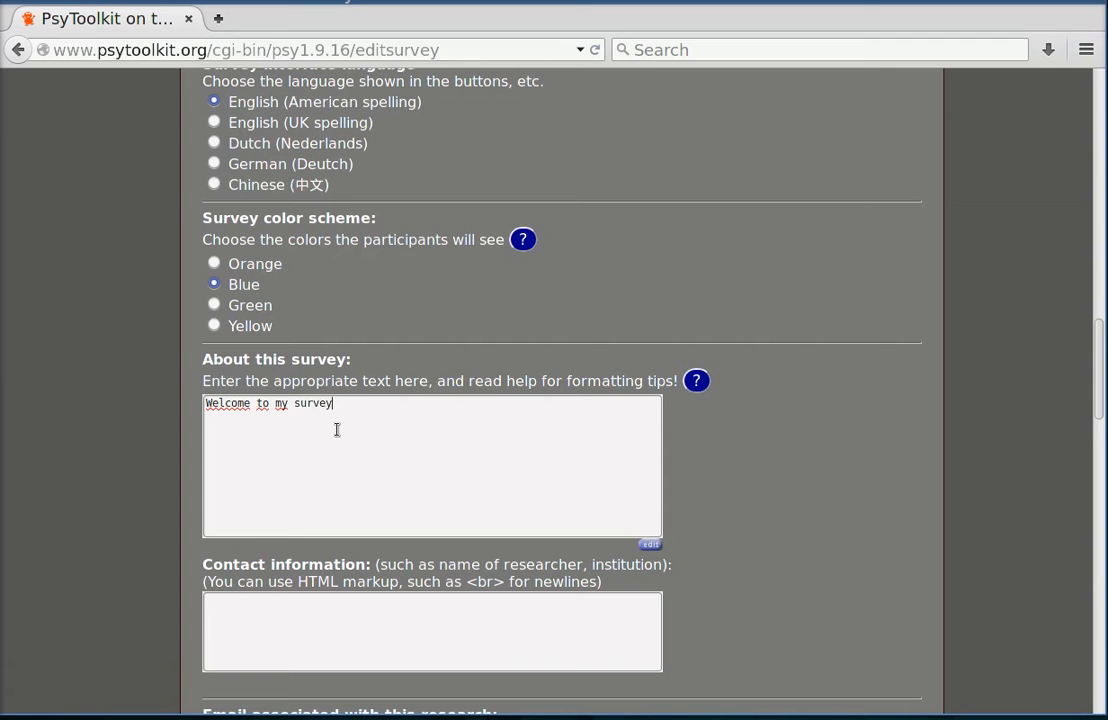
scroll(253, 547, down, 6)
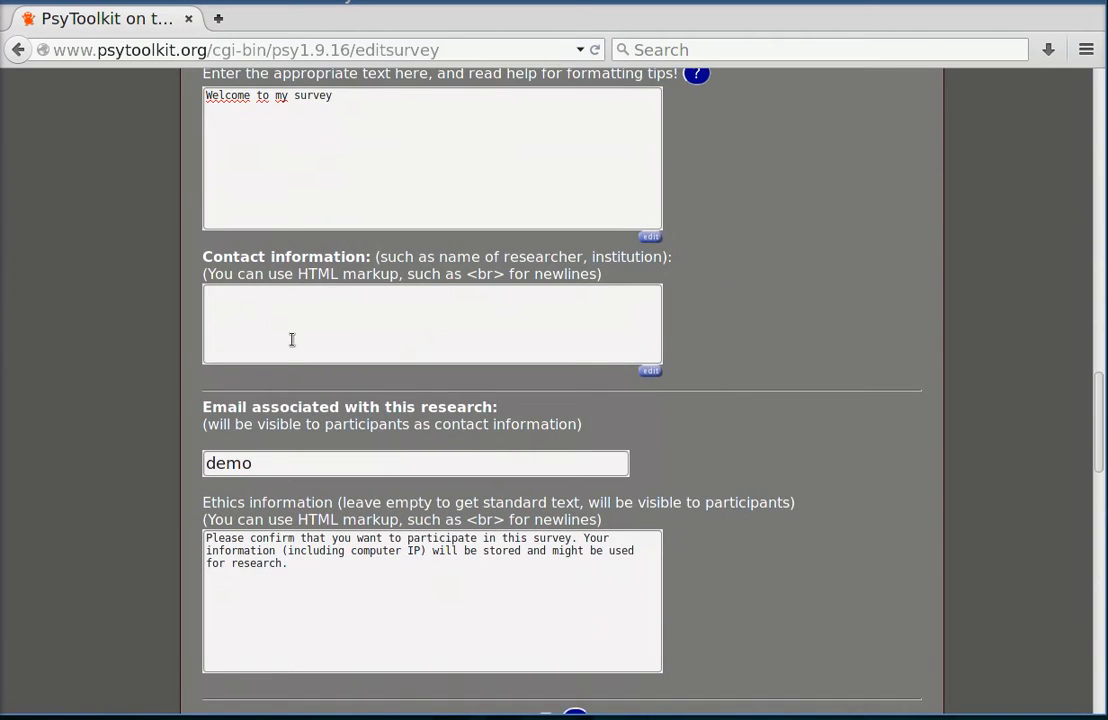
scroll(827, 505, down, 1)
scroll(827, 505, down, 12)
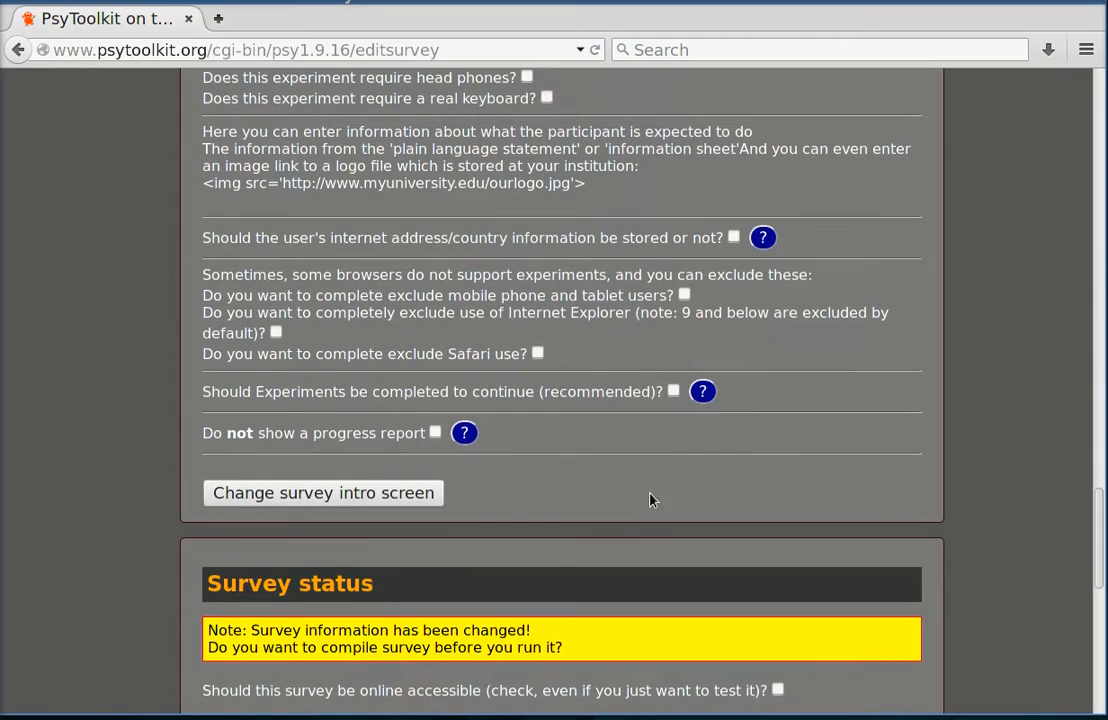
click(393, 494)
Try to make the survey online accessible in the mode "Study is being designed".
scroll(666, 465, down, 6)
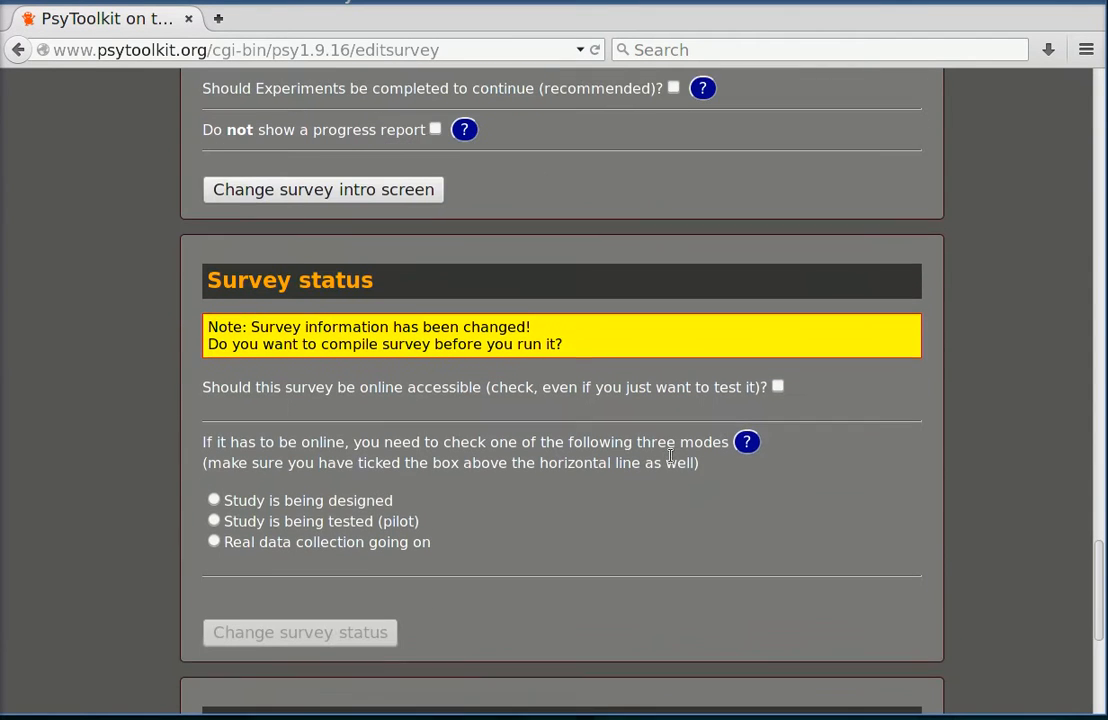
drag(194, 390, 777, 383)
click(778, 383)
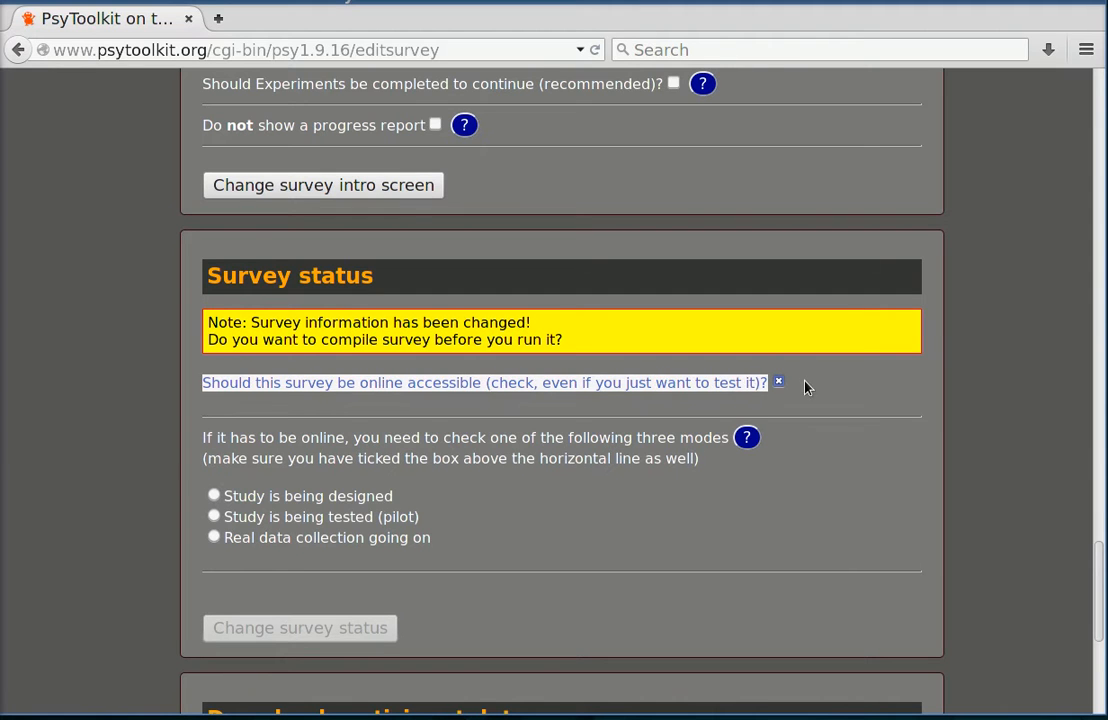
click(214, 496)
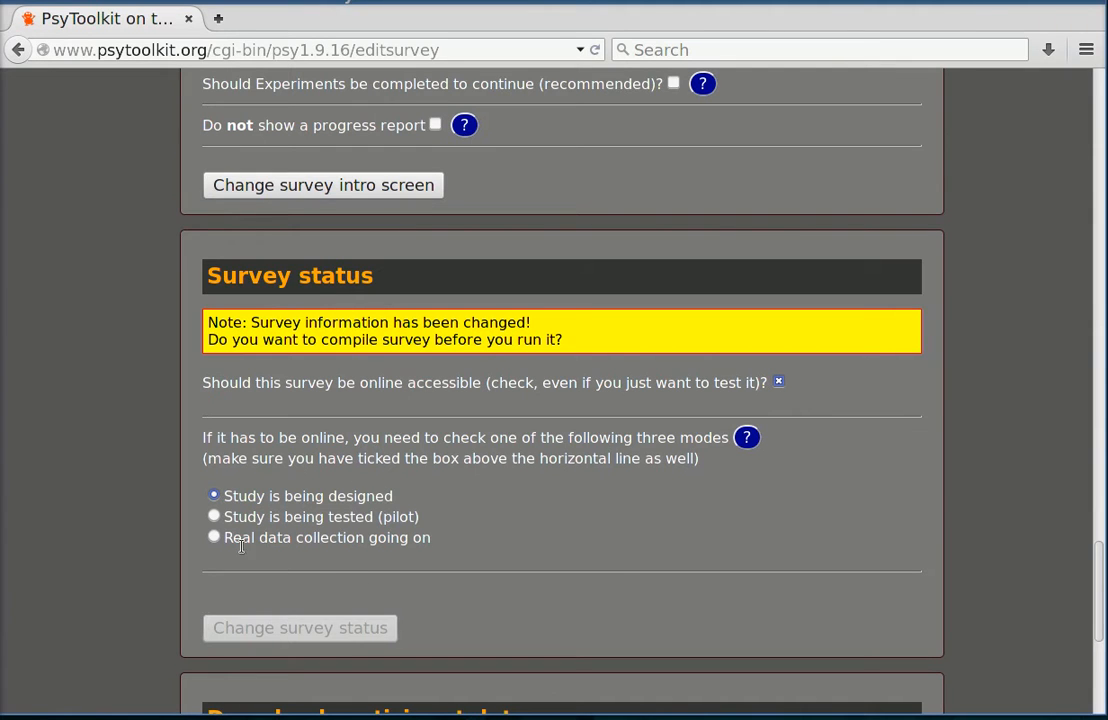
scroll(330, 519, down, 3)
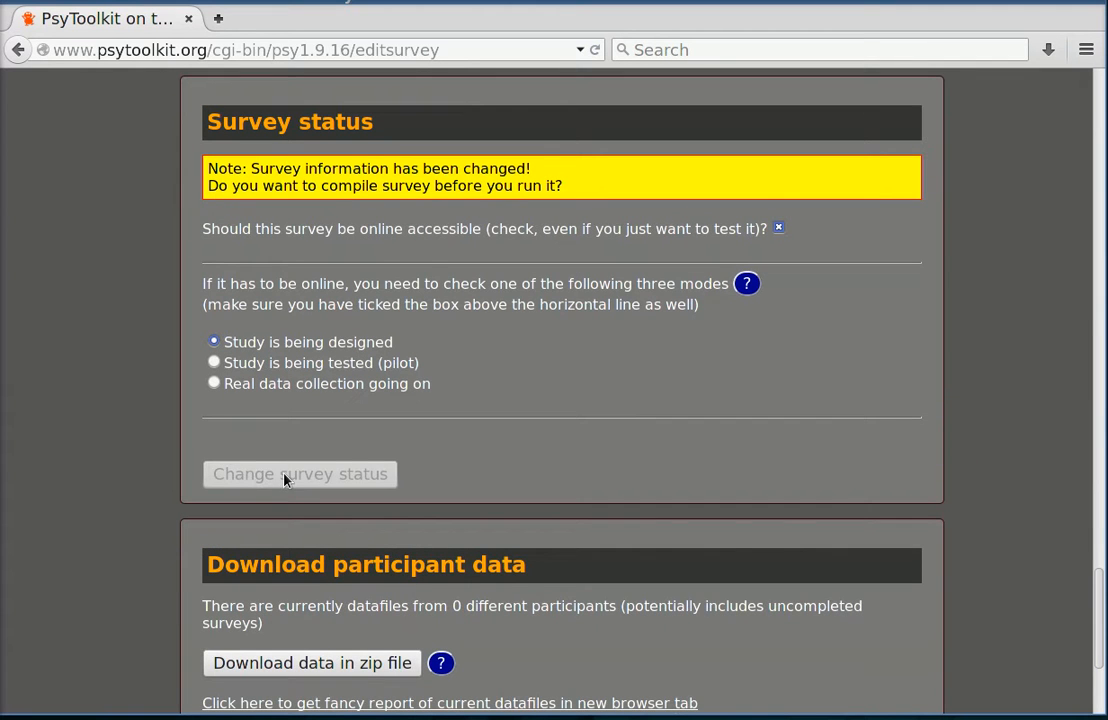
Compile the survey with the experiment trial and lock options left off.
scroll(376, 465, up, 2)
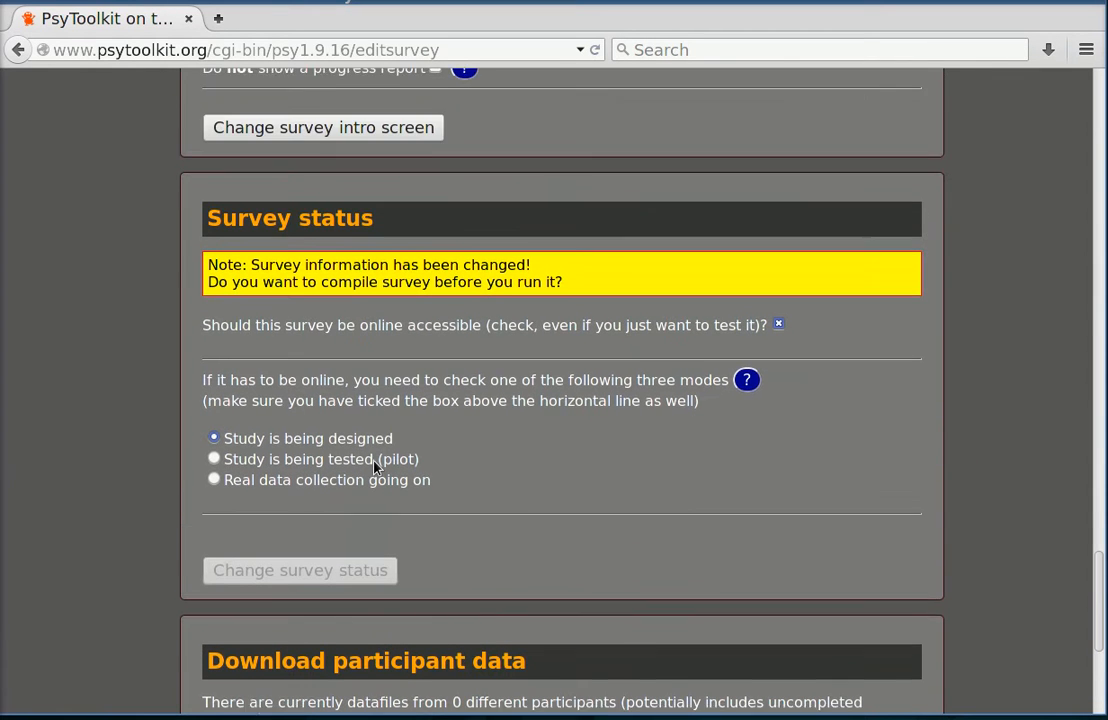
scroll(606, 386, up, 2)
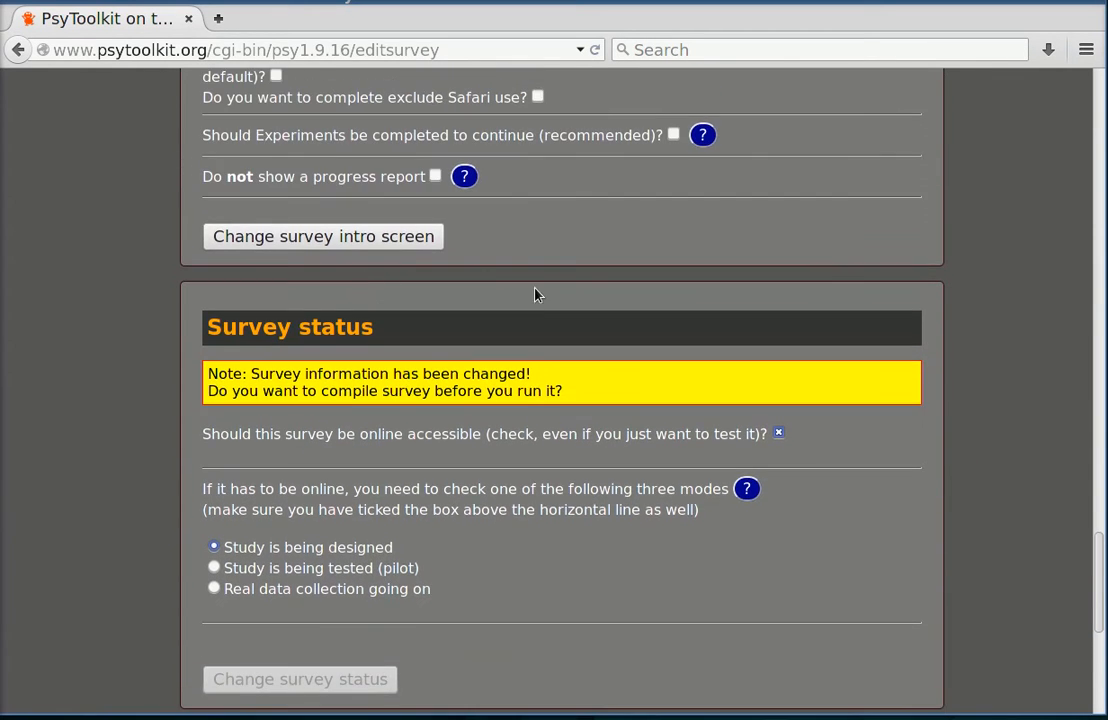
scroll(539, 303, up, 20)
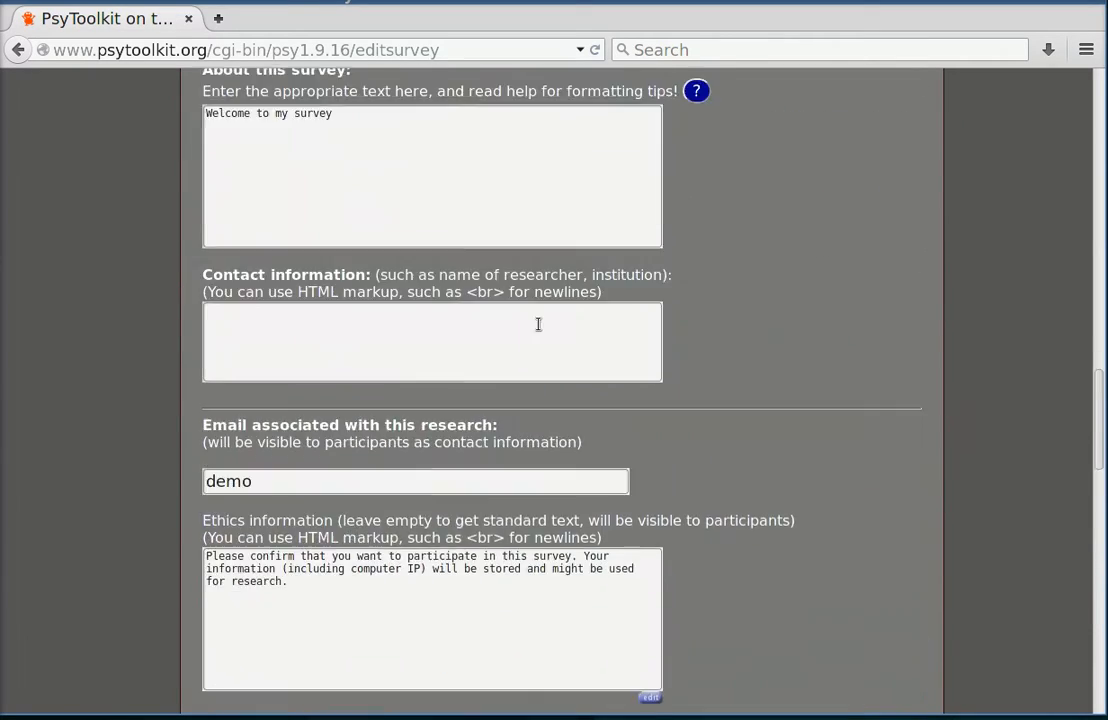
scroll(535, 330, up, 10)
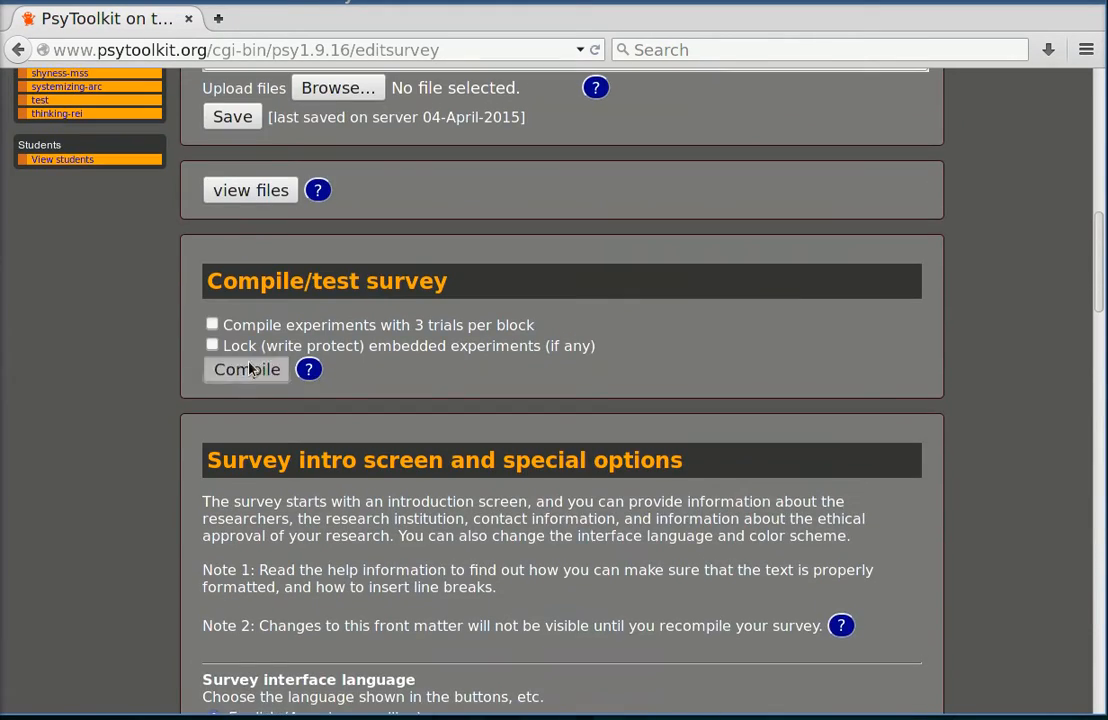
click(247, 370)
Make the compiled survey online accessible in the mode "Study is being designed" and apply the survey status.
scroll(800, 434, down, 20)
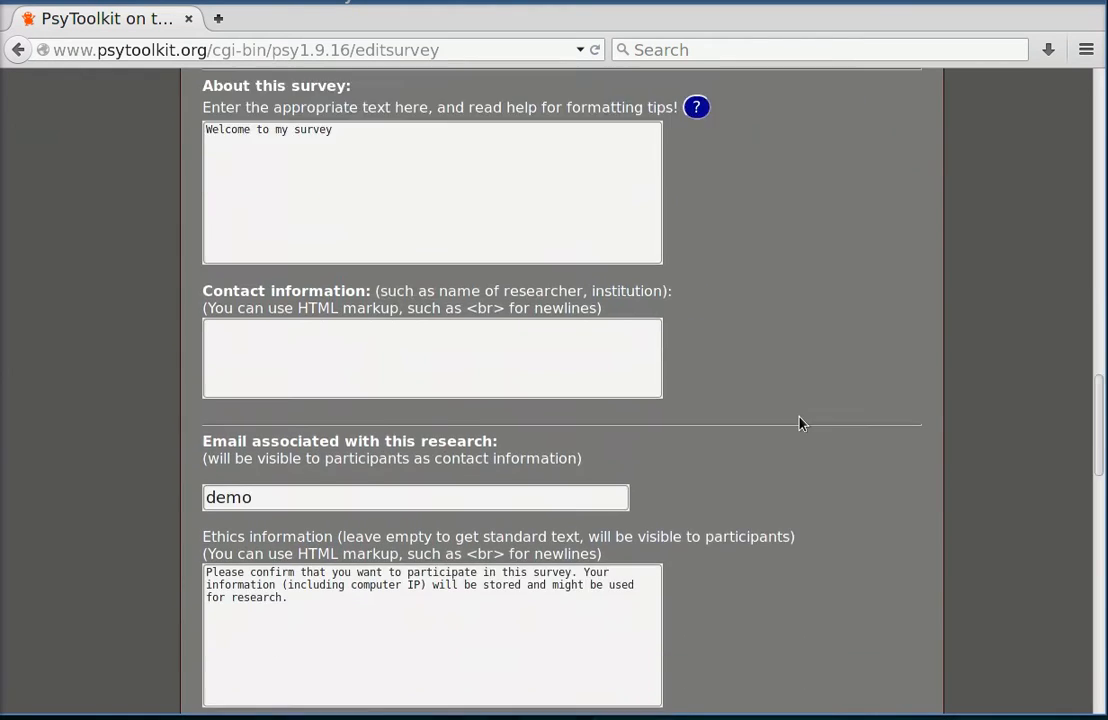
scroll(783, 404, down, 8)
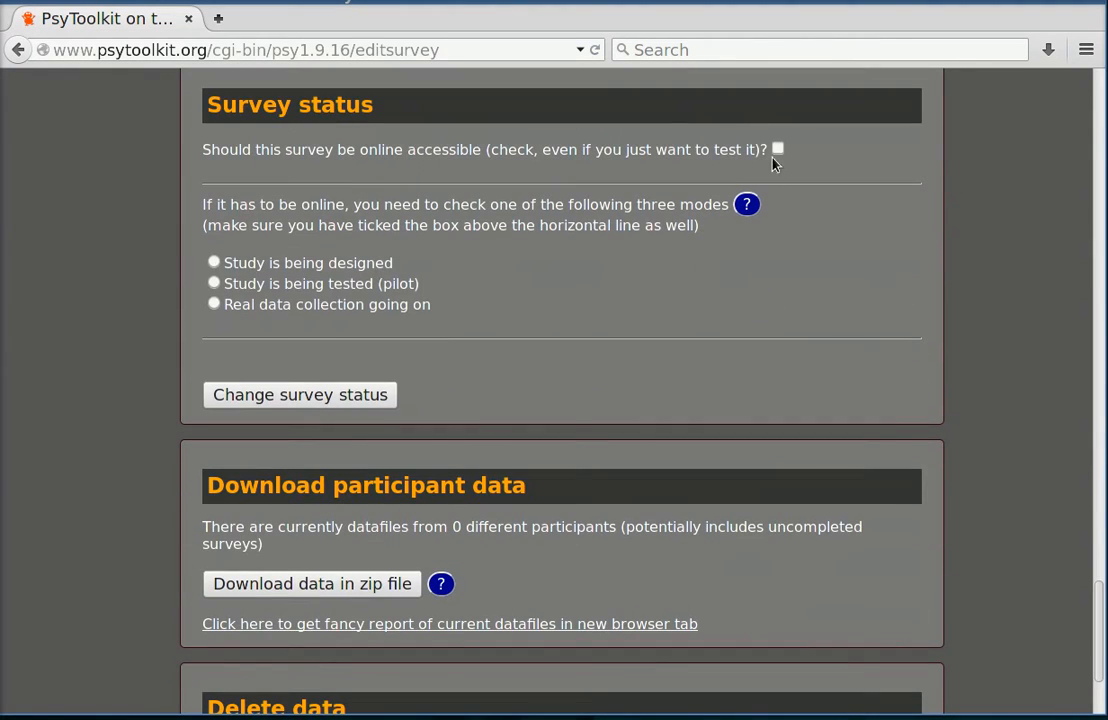
click(214, 264)
click(242, 394)
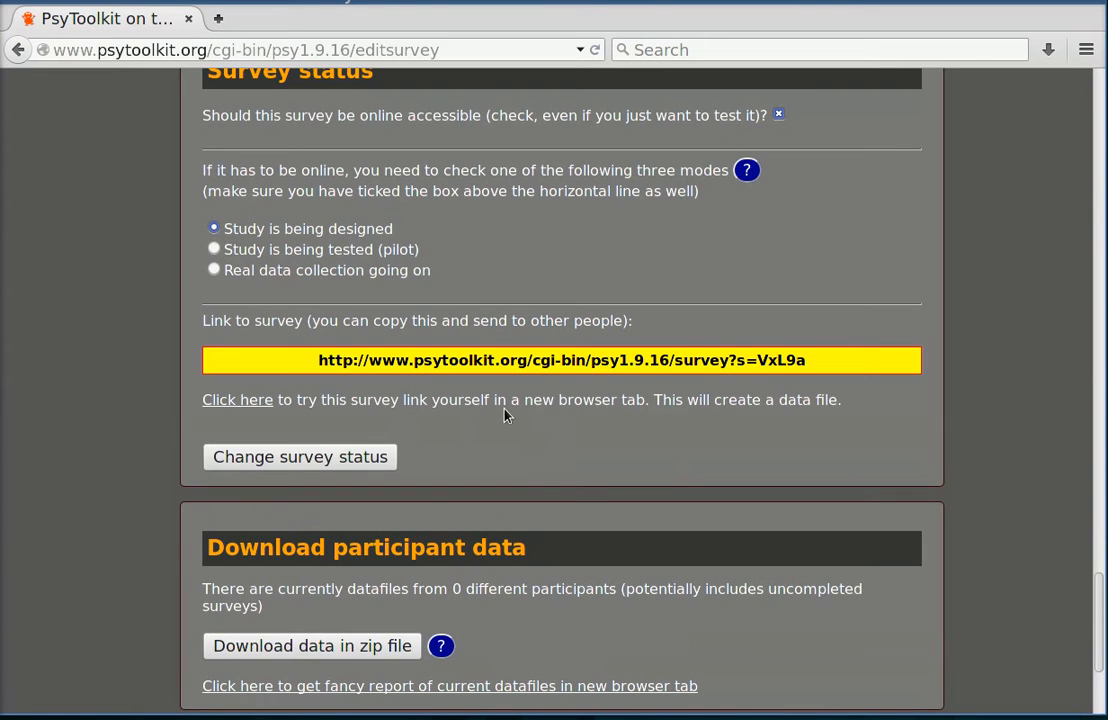
Open the survey's participant link in a new browser tab, accept the study conditions and start the survey.
drag(316, 364, 863, 365)
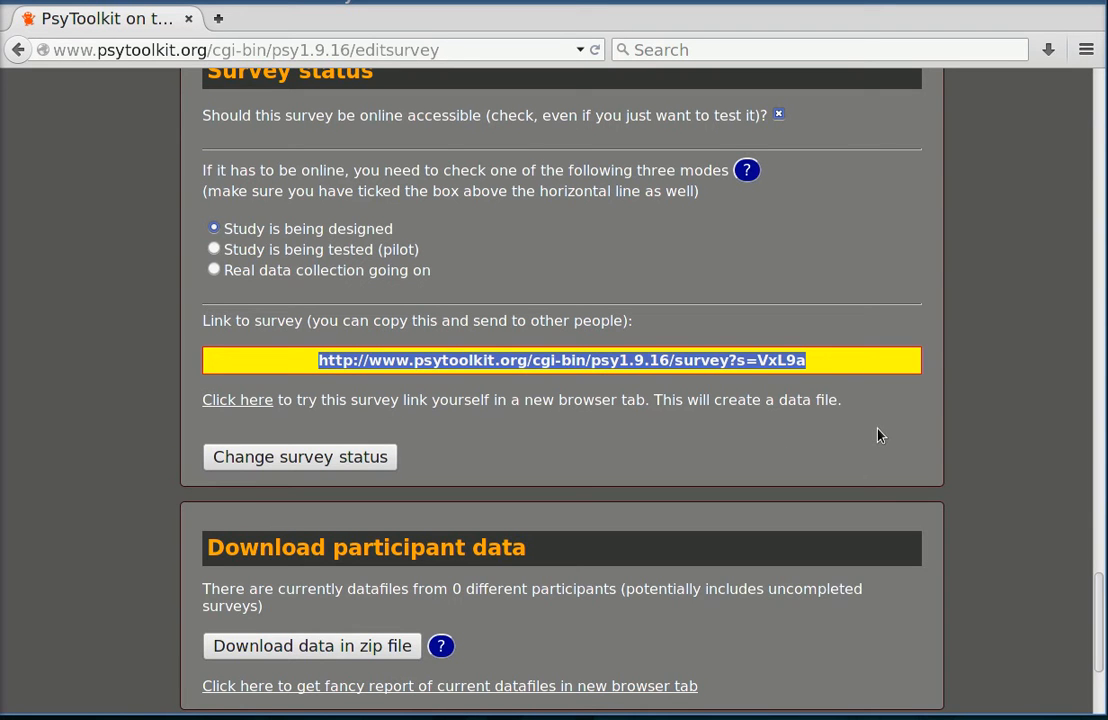
scroll(873, 435, up, 10)
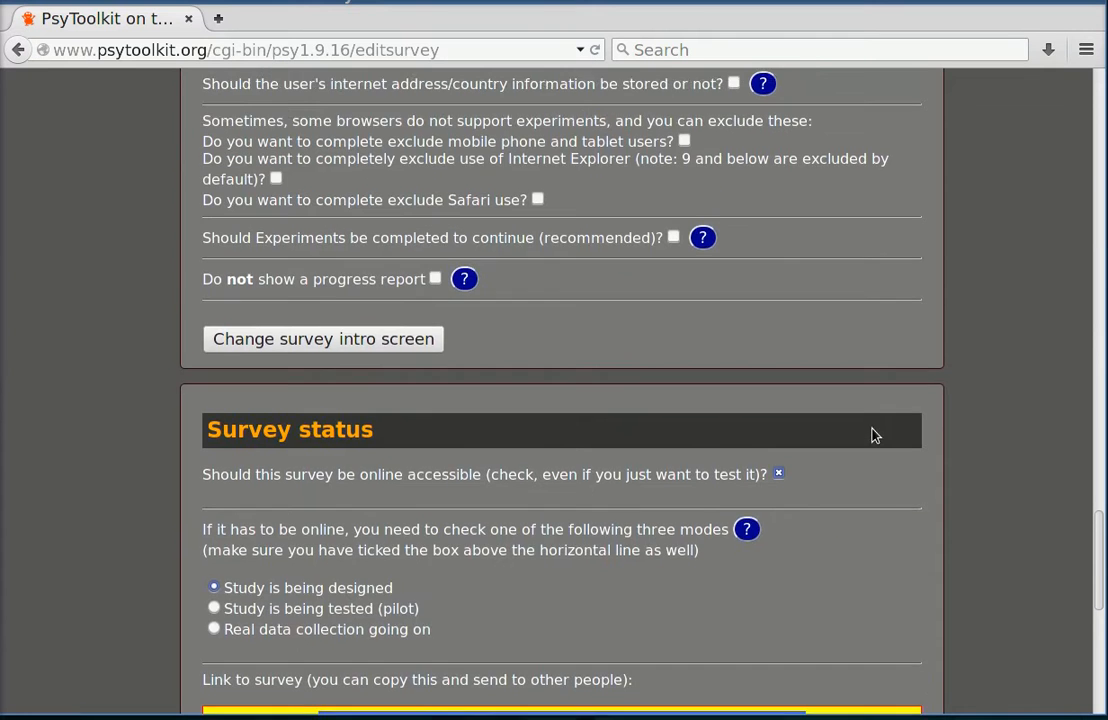
scroll(873, 435, up, 13)
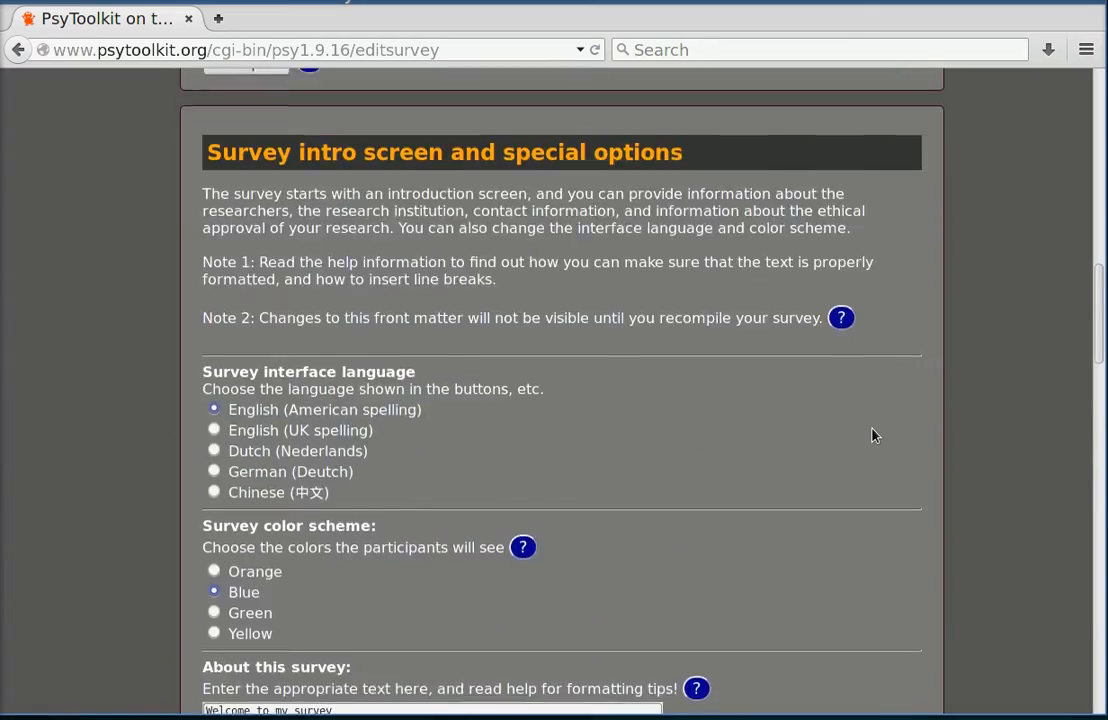
scroll(872, 436, up, 5)
scroll(871, 430, down, 7)
scroll(820, 415, down, 5)
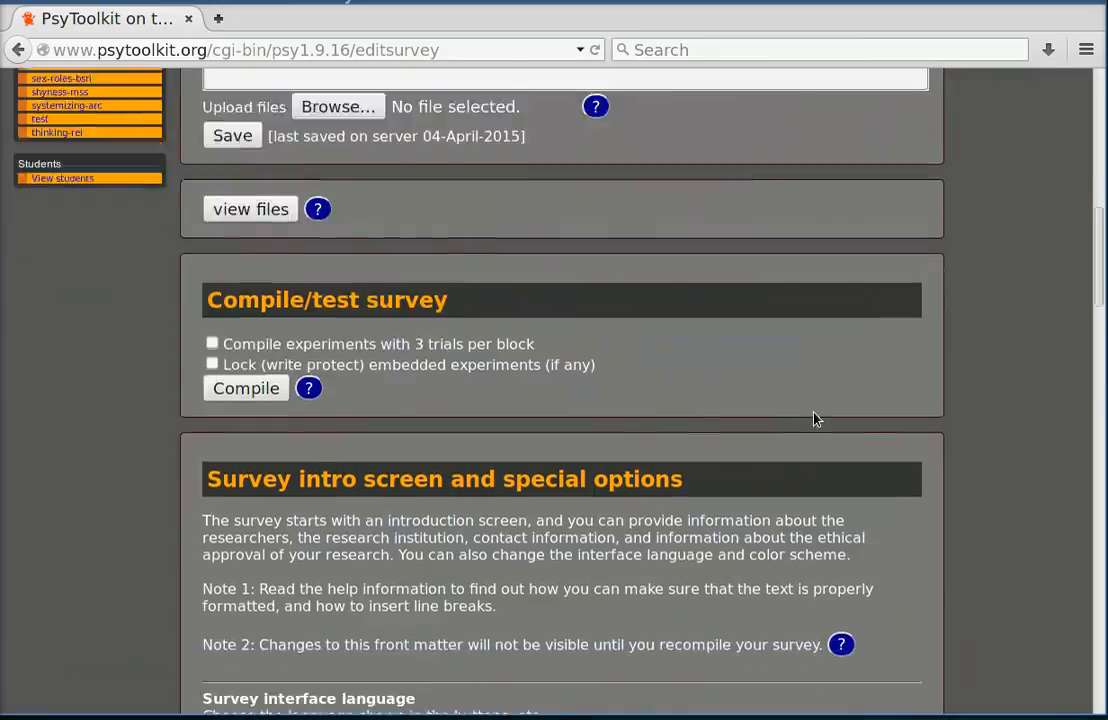
click(268, 266)
click(292, 323)
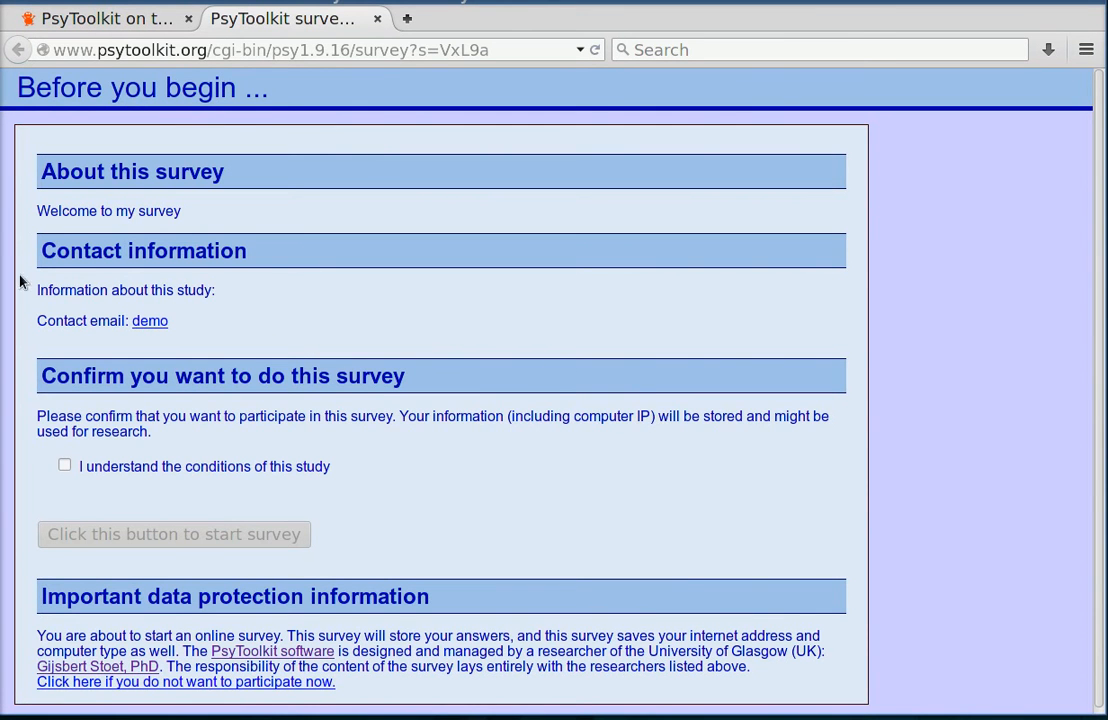
click(208, 467)
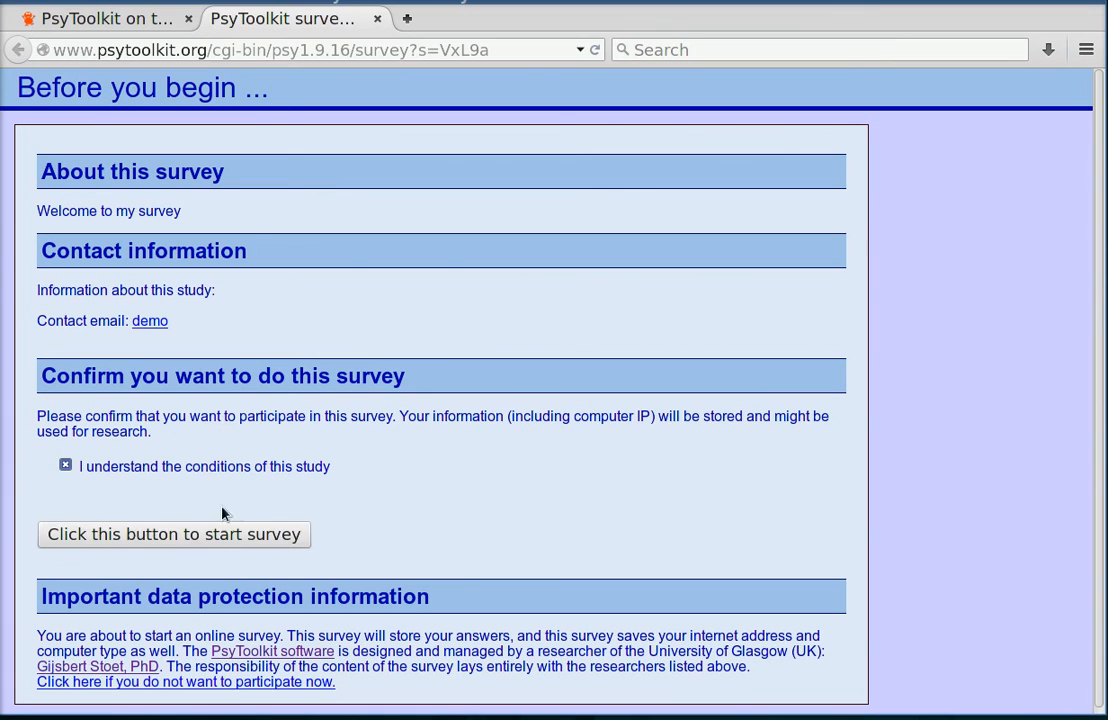
click(238, 540)
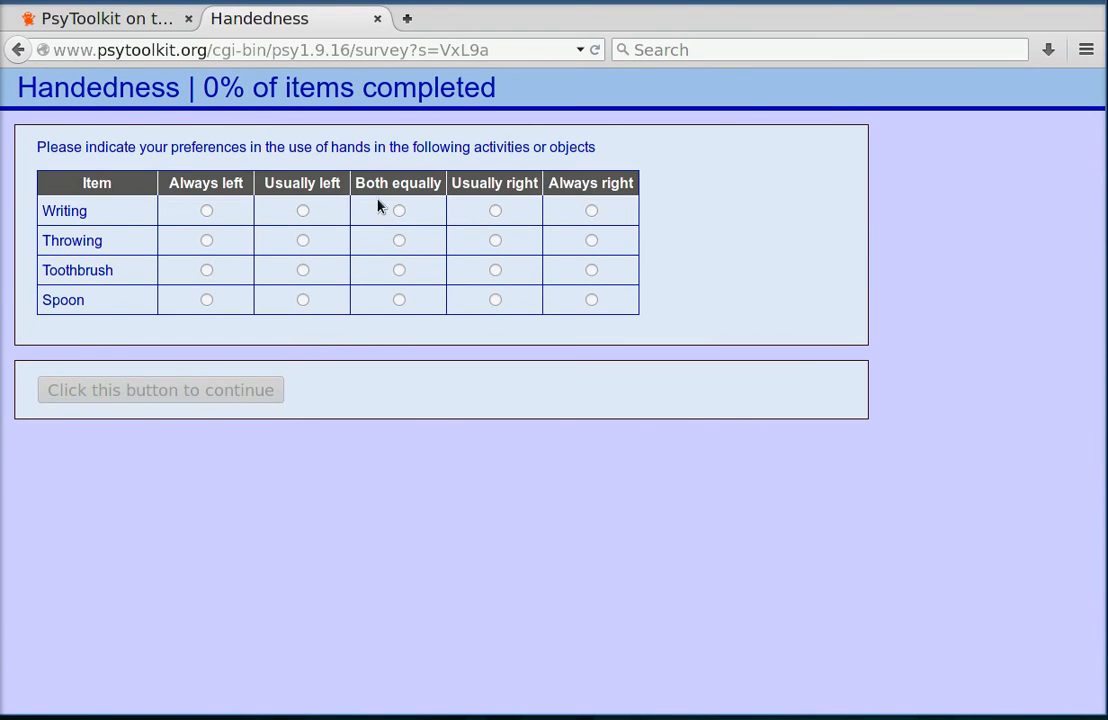